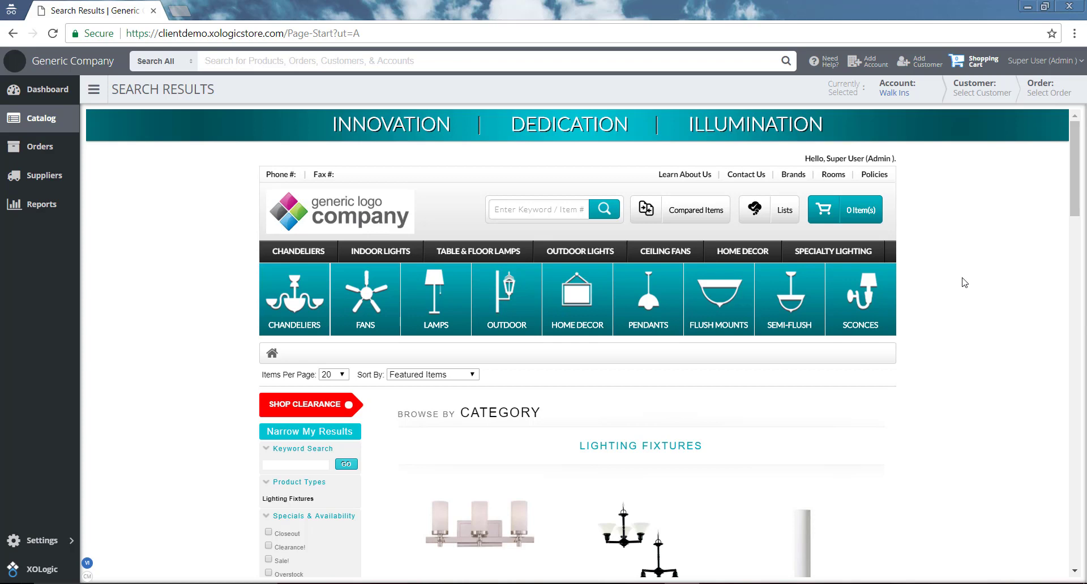
Step: Select the Bob the builder account and its customer that has one existing estimate
{"action": "left_click", "coordinate": [897, 92]}
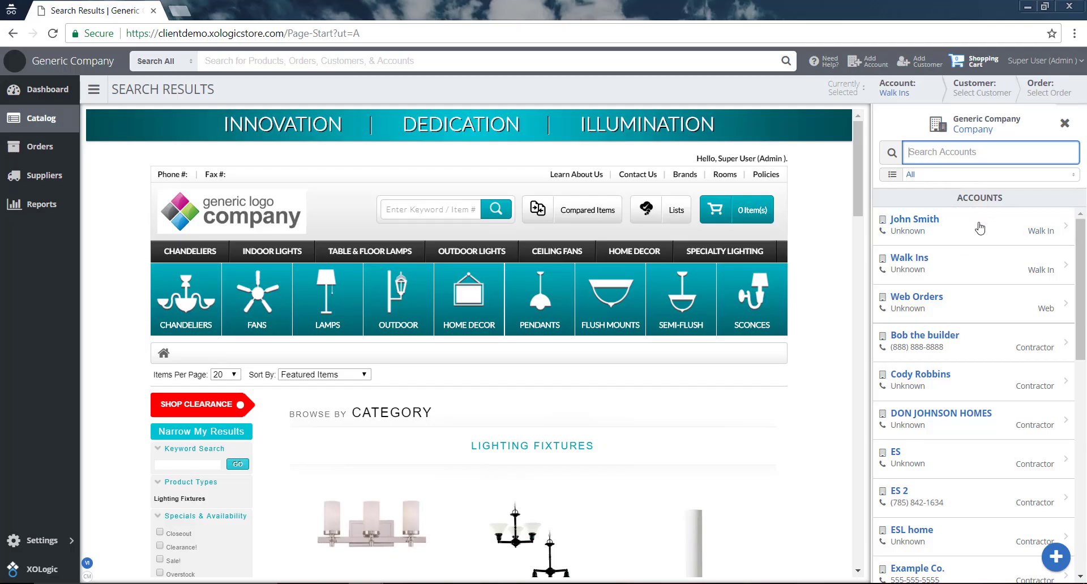
{"action": "left_click", "coordinate": [979, 347]}
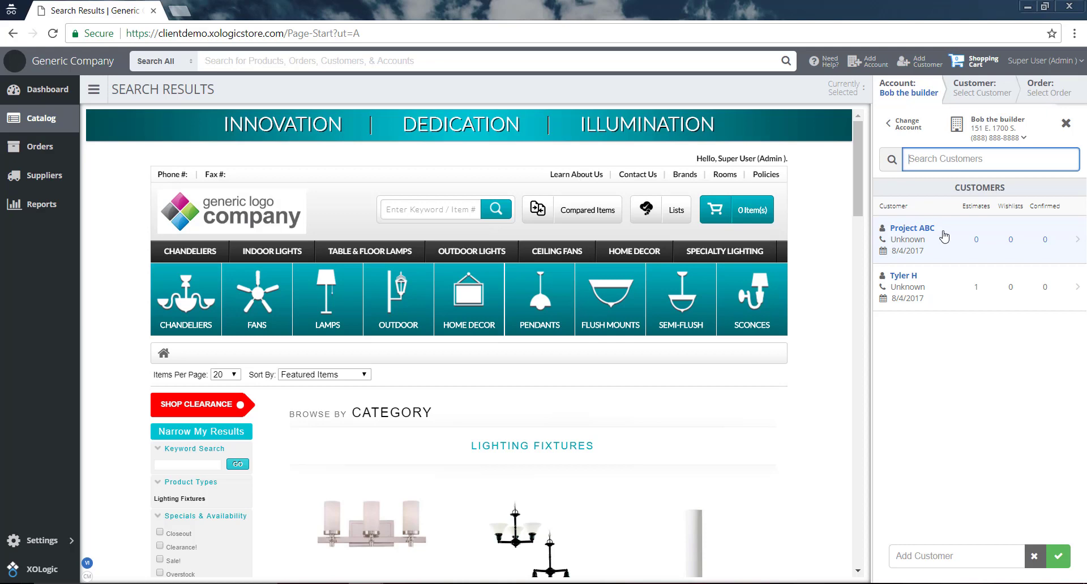
{"action": "left_click", "coordinate": [938, 291]}
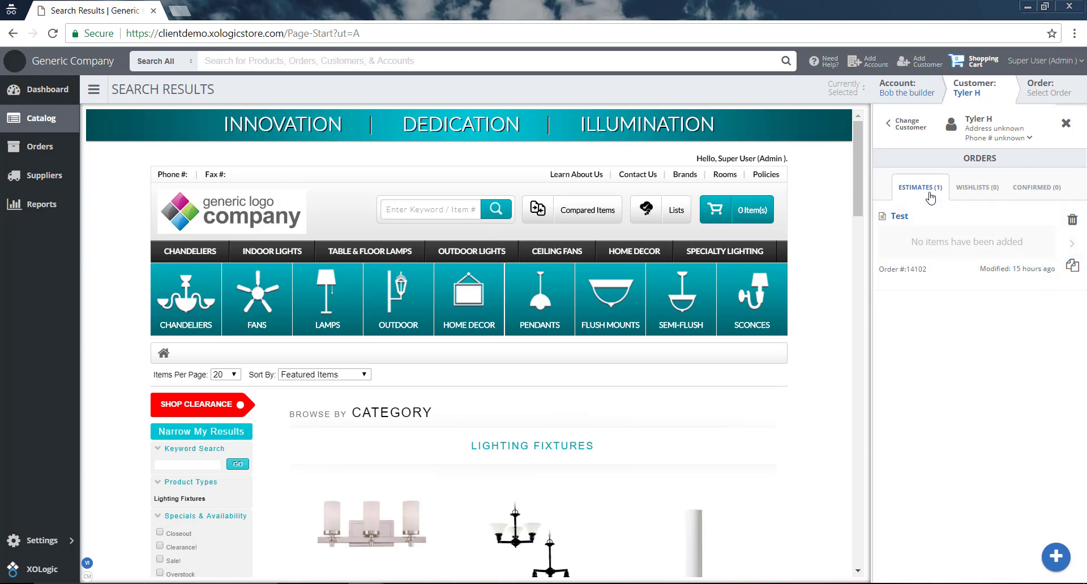
Step: Create a new estimate named "Test 12345" for the selected customer
{"action": "left_click", "coordinate": [1055, 558]}
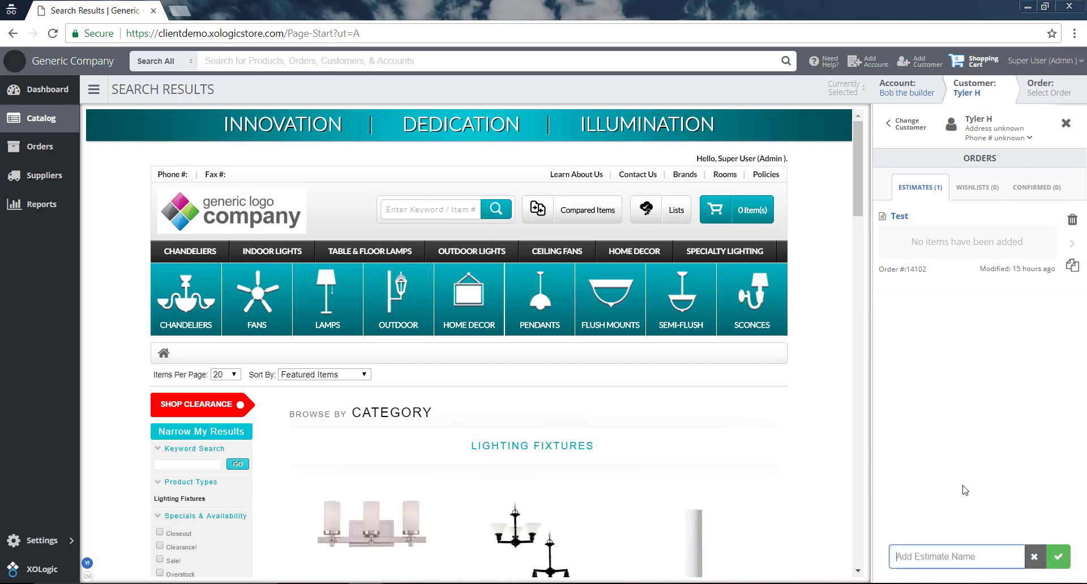
{"action": "type", "text": "Test 12345"}
{"action": "left_click", "coordinate": [1059, 560]}
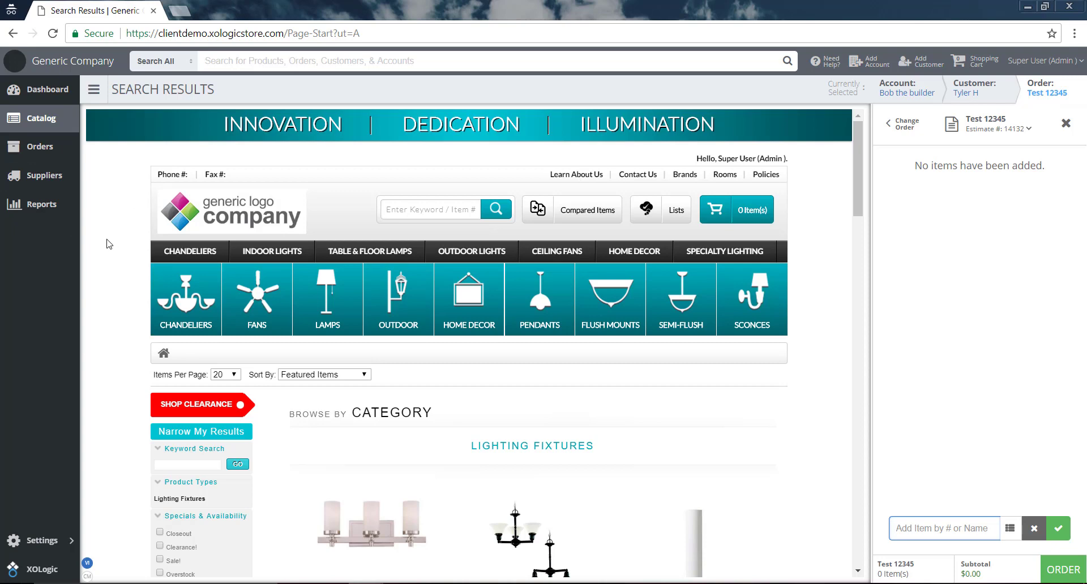
Step: Find Chandelier 5Lt (8UY34) in the Chandeliers category and add one to the Test 12345 estimate
{"action": "scroll", "coordinate": [108, 244], "scroll_direction": "down", "scroll_amount": 5}
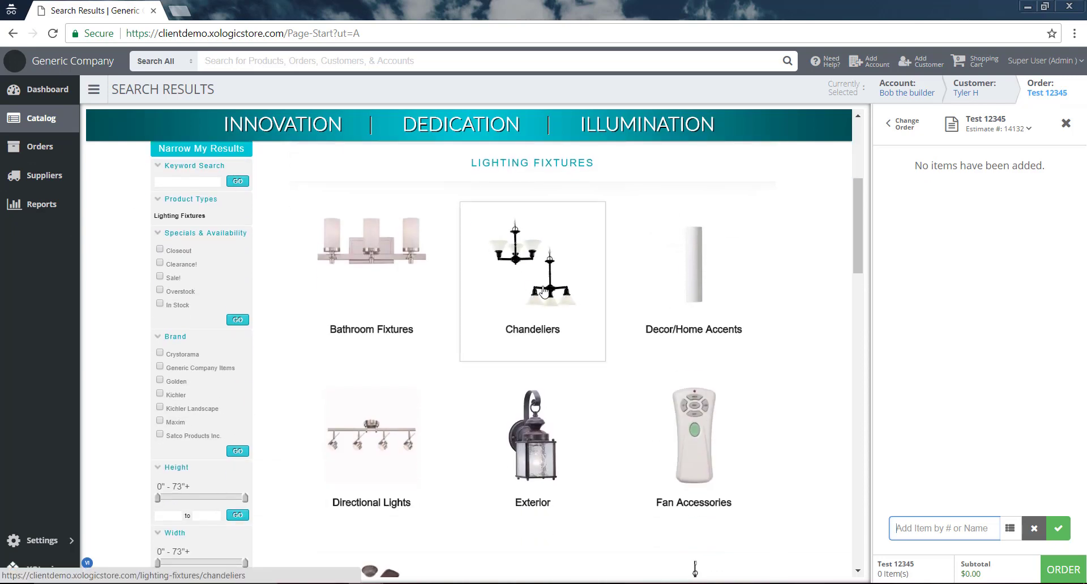
{"action": "left_click", "coordinate": [543, 290]}
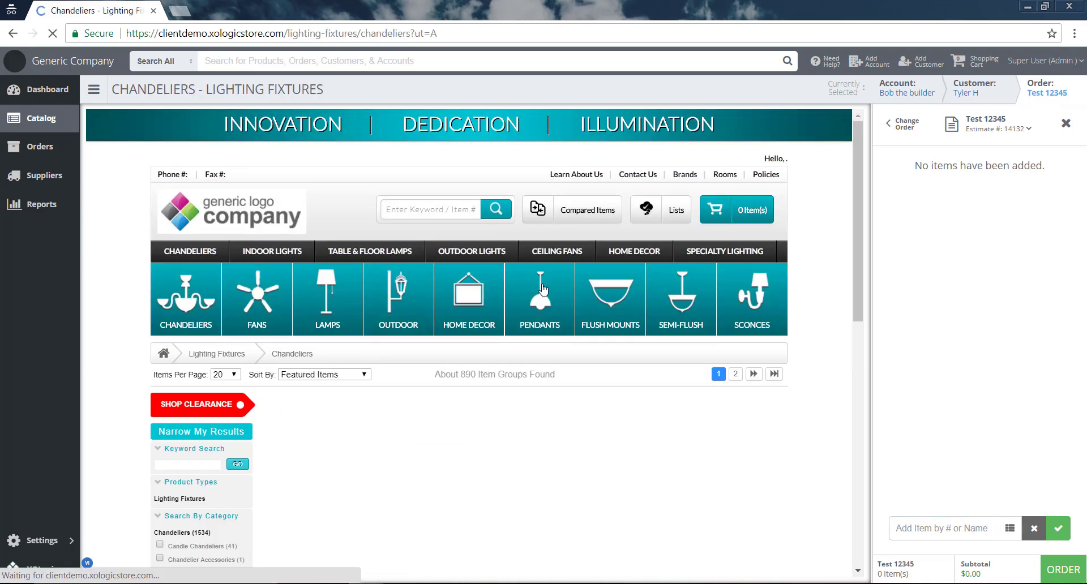
{"action": "scroll", "coordinate": [558, 332], "scroll_direction": "down", "scroll_amount": 6}
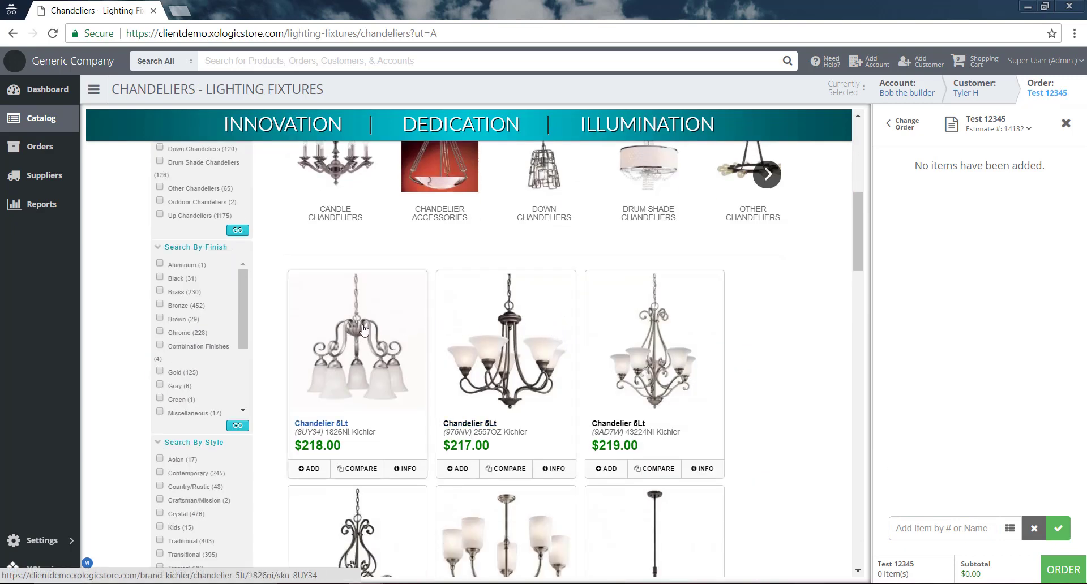
{"action": "left_click", "coordinate": [359, 344]}
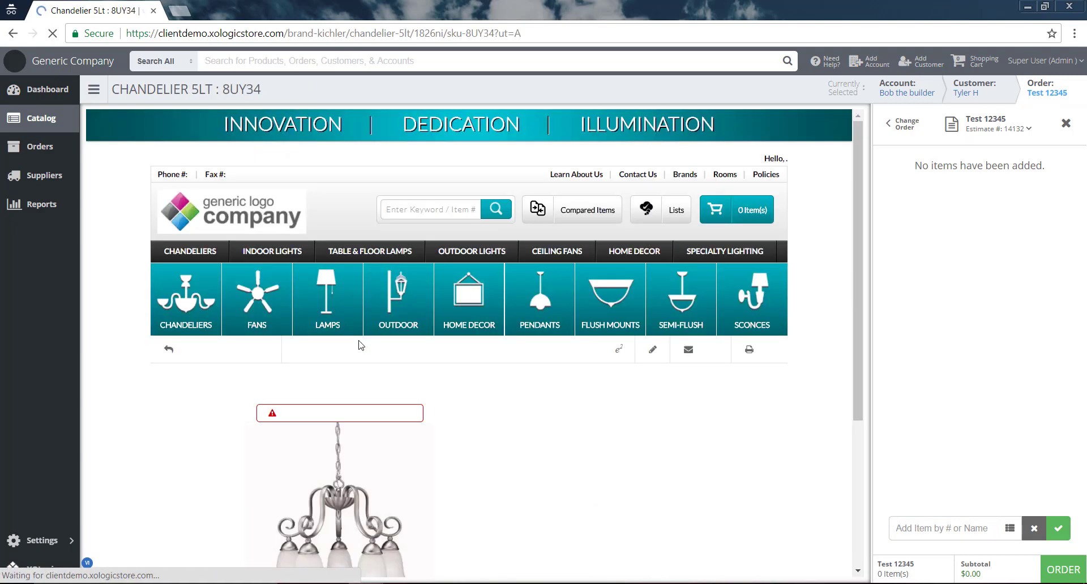
{"action": "scroll", "coordinate": [566, 347], "scroll_direction": "down", "scroll_amount": 1}
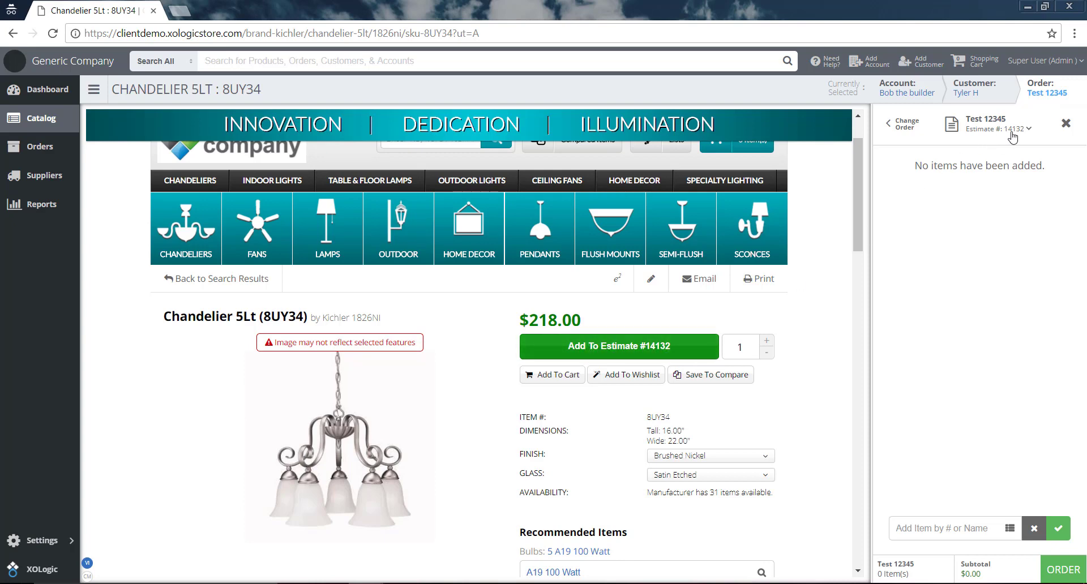
{"action": "left_click", "coordinate": [618, 348]}
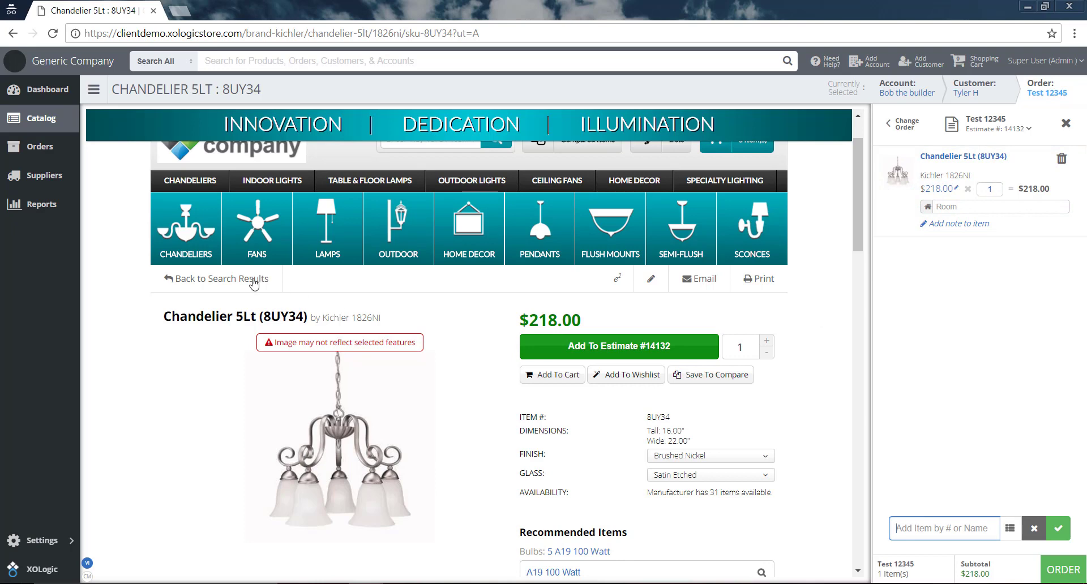
Step: Return to the chandelier search results and add Chandelier 5Lt (9AD7W) to the estimate directly from the listing
{"action": "left_click", "coordinate": [229, 279]}
{"action": "scroll", "coordinate": [126, 318], "scroll_direction": "down", "scroll_amount": 10}
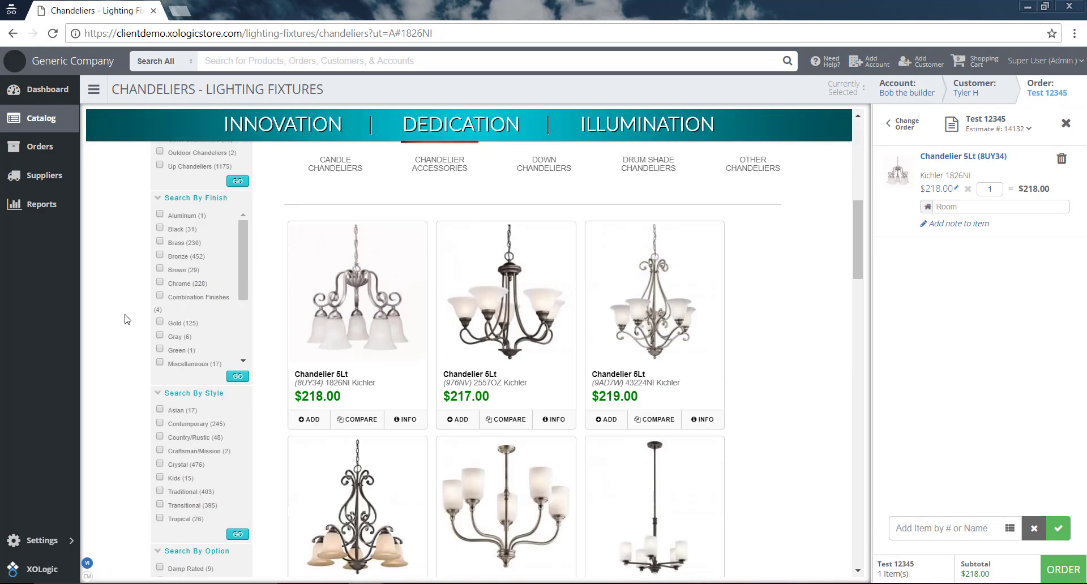
{"action": "left_click", "coordinate": [614, 417]}
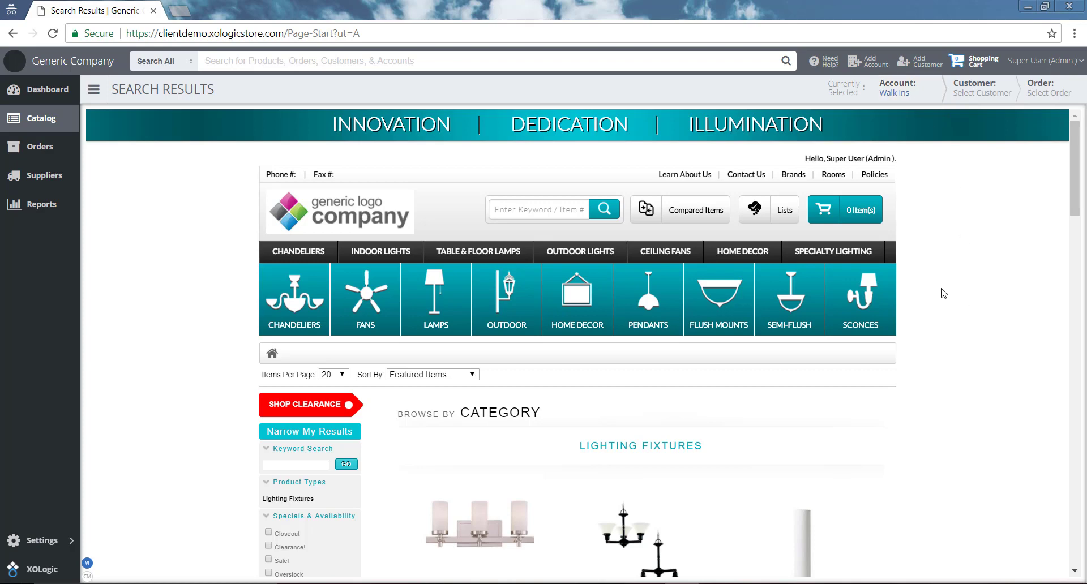
Step: Open the product page of Chandelier 5Lt (K6595) from the Chandeliers category
{"action": "scroll", "coordinate": [943, 300], "scroll_direction": "down", "scroll_amount": 5}
{"action": "left_click", "coordinate": [653, 263]}
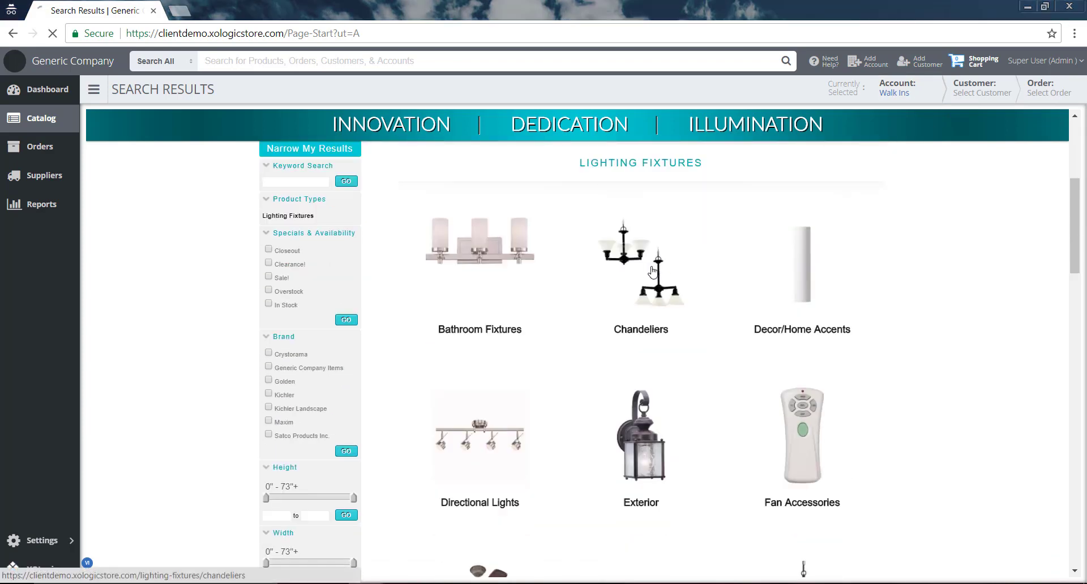
{"action": "scroll", "coordinate": [969, 327], "scroll_direction": "down", "scroll_amount": 10}
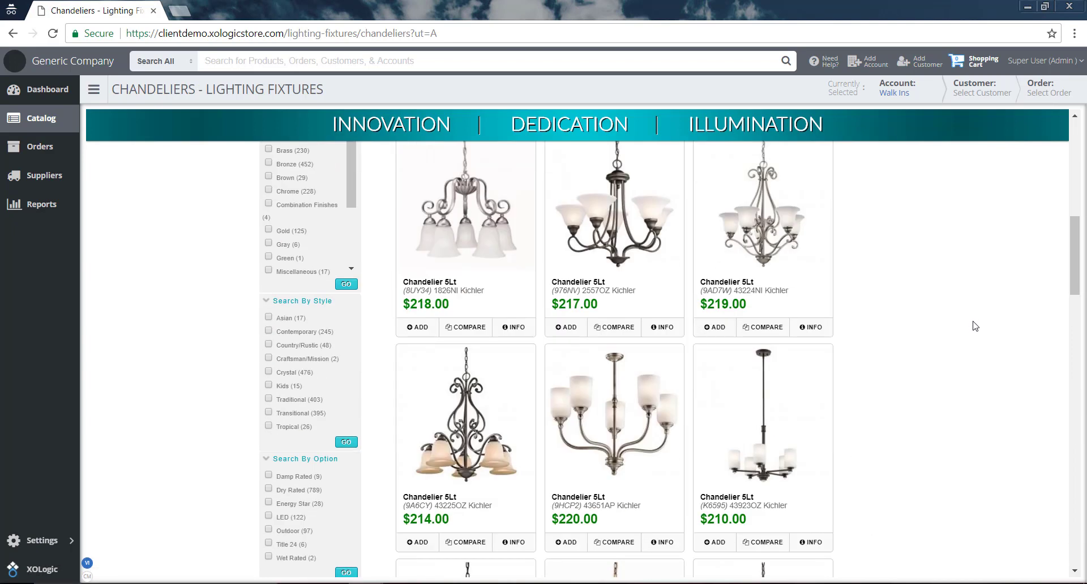
{"action": "left_click", "coordinate": [776, 441]}
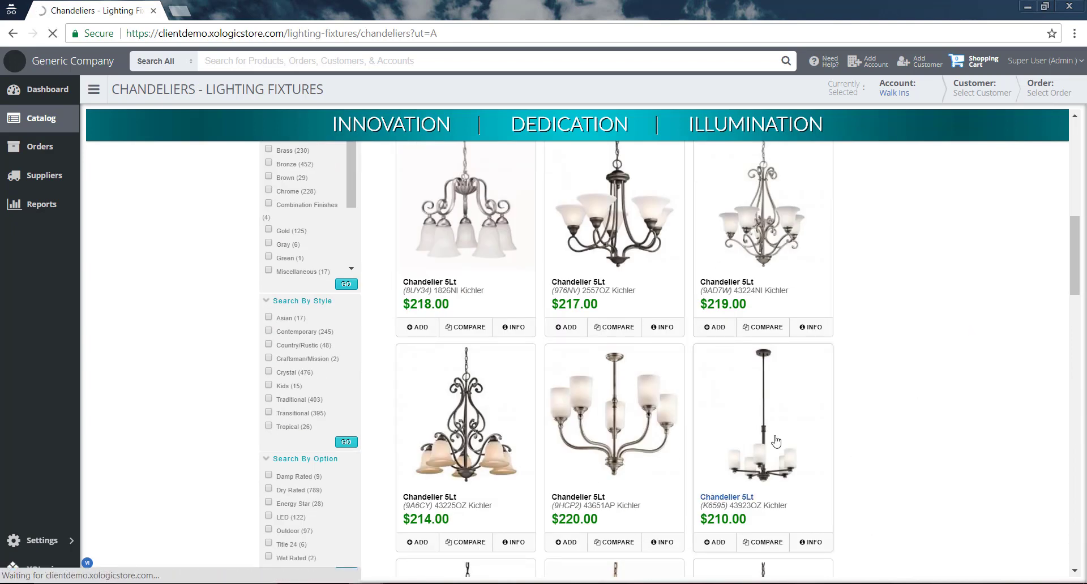
{"action": "scroll", "coordinate": [898, 260], "scroll_direction": "down", "scroll_amount": 3}
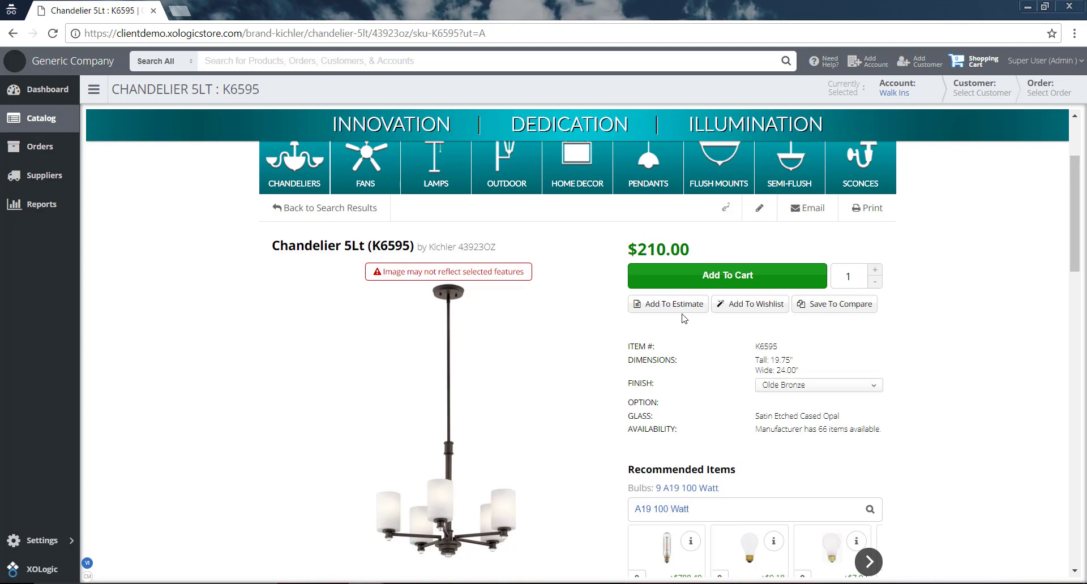
Step: Start adding Chandelier 5Lt (K6595) to an estimate and choose Bob the builder as its account instead of Walk Ins
{"action": "scroll", "coordinate": [683, 311], "scroll_direction": "down", "scroll_amount": 1}
{"action": "left_click", "coordinate": [669, 238]}
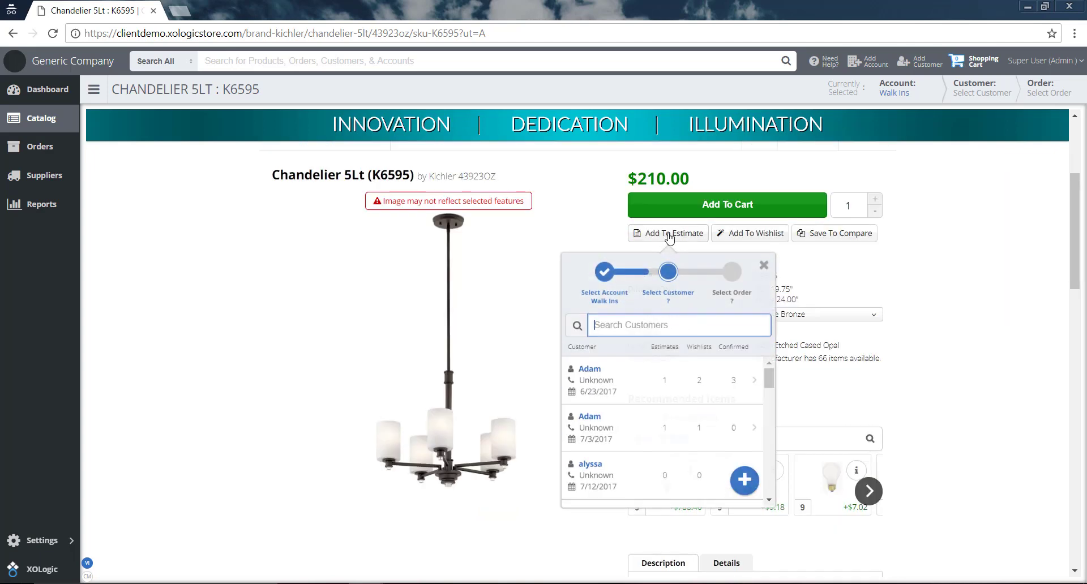
{"action": "left_click", "coordinate": [606, 298]}
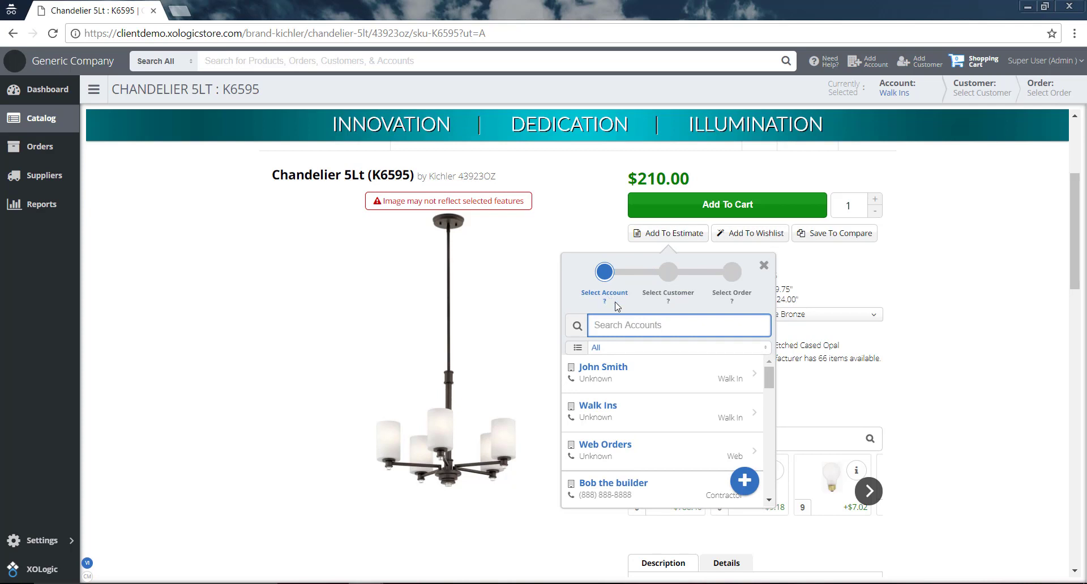
{"action": "scroll", "coordinate": [656, 368], "scroll_direction": "down", "scroll_amount": 3}
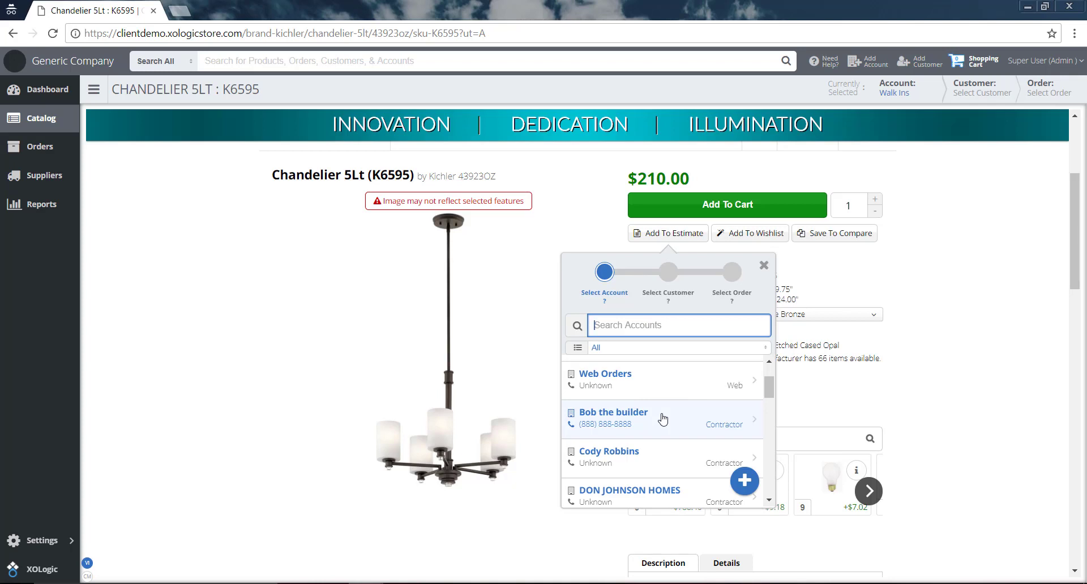
{"action": "left_click", "coordinate": [663, 419]}
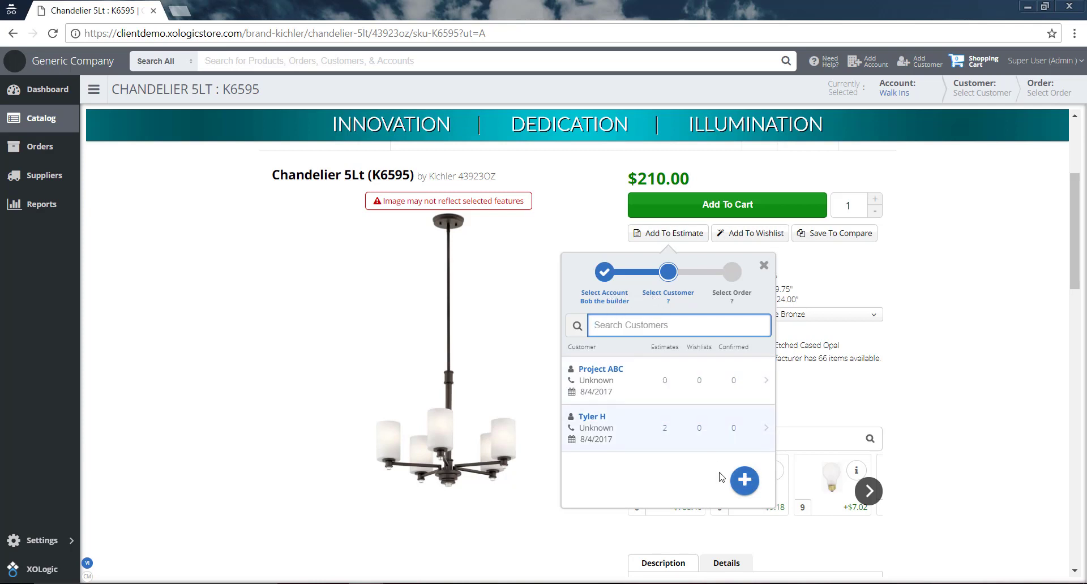
Step: Add a new customer named "XOLogic" to the chosen account
{"action": "left_click", "coordinate": [745, 481]}
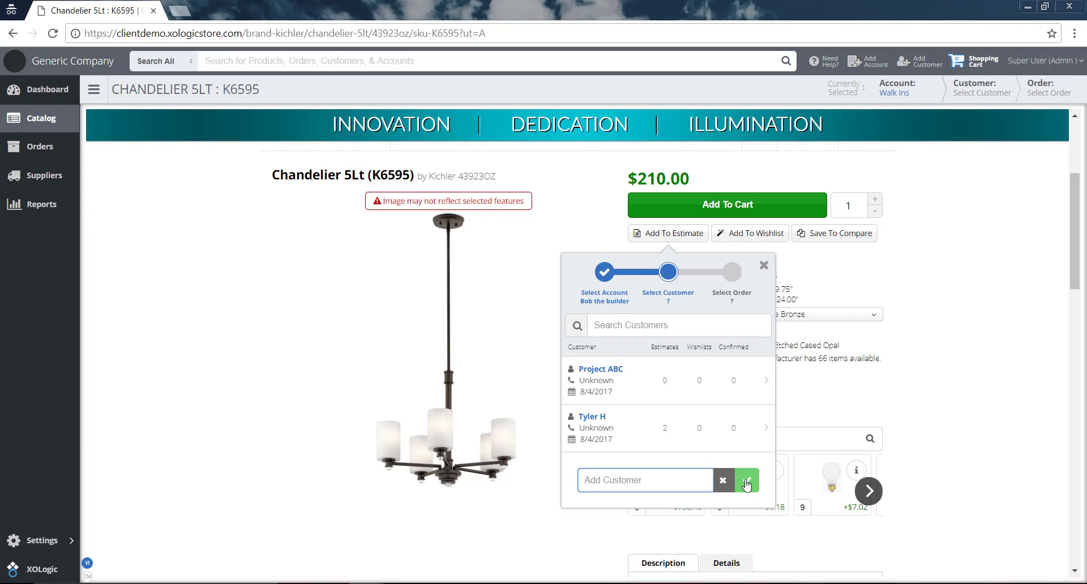
{"action": "type", "text": "XOLogic"}
{"action": "left_click", "coordinate": [746, 482]}
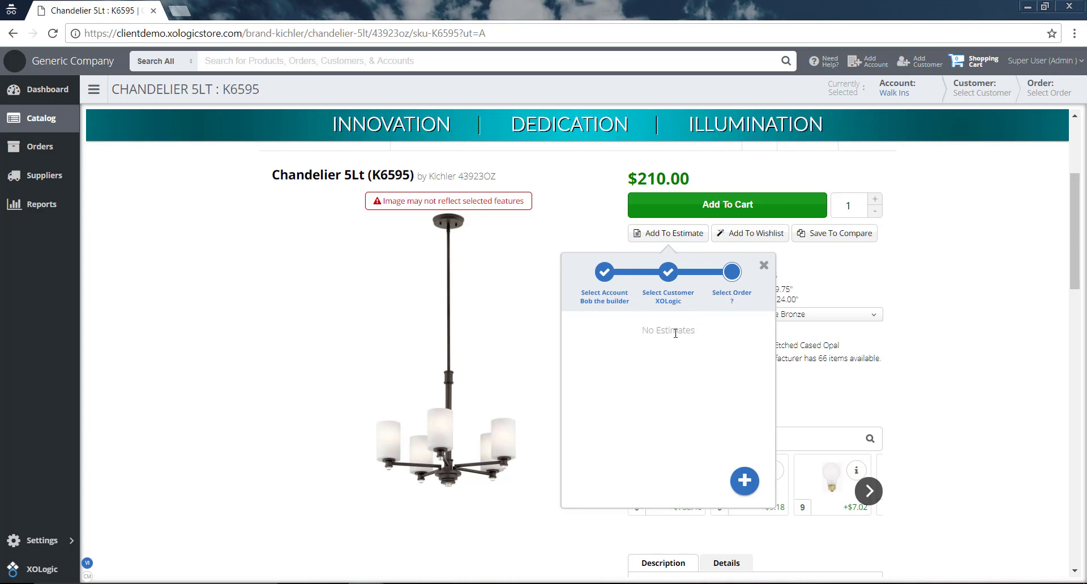
Step: Create an estimate named "Test estimate" for the XOLogic customer to hold the chandelier
{"action": "left_click", "coordinate": [745, 483]}
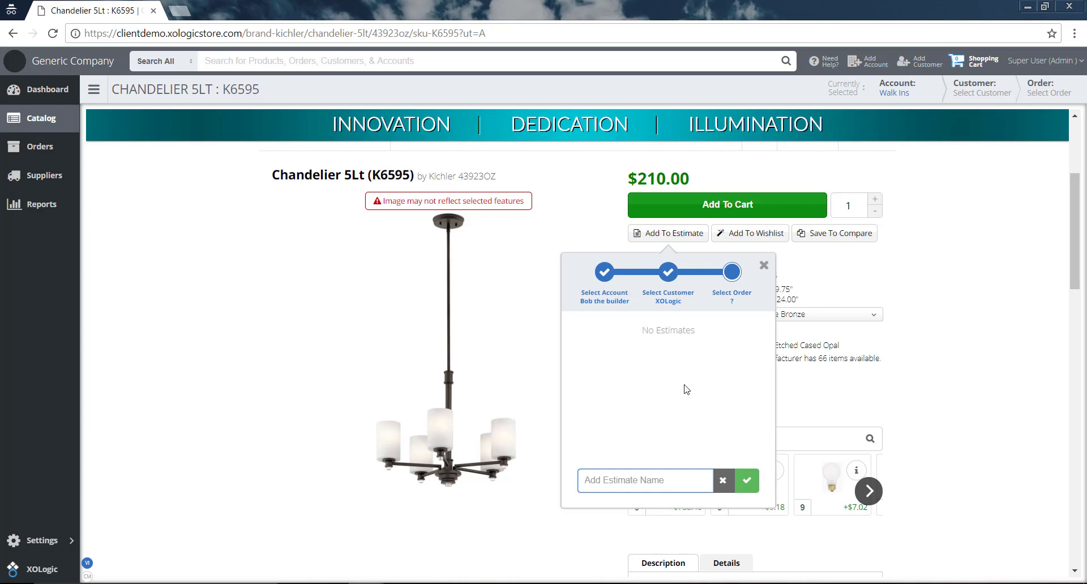
{"action": "type", "text": "Test estimate"}
{"action": "left_click", "coordinate": [747, 481]}
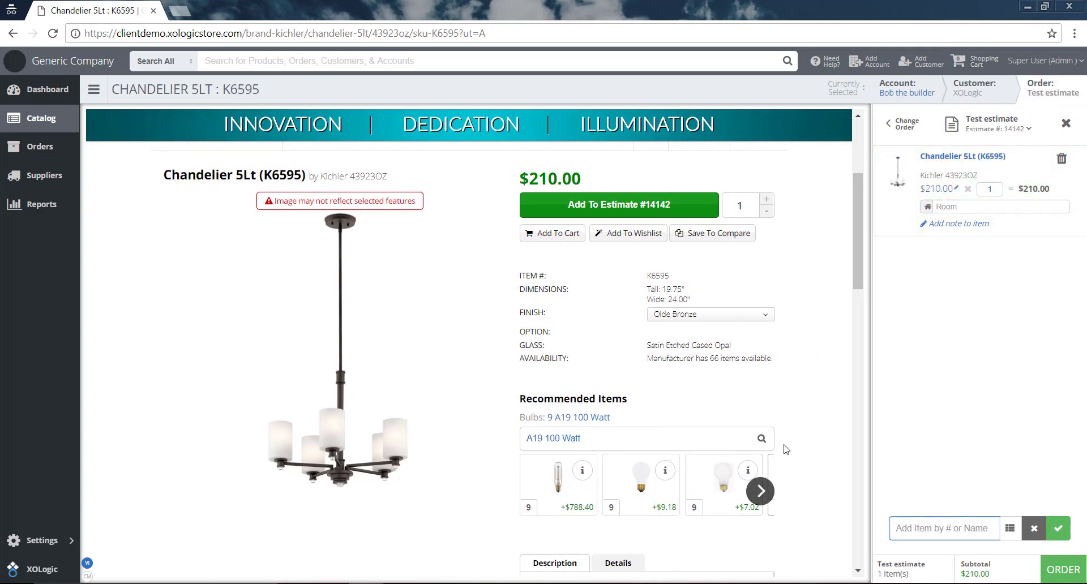
Step: Switch the selected account from Bob the builder to Walk Ins
{"action": "scroll", "coordinate": [604, 316], "scroll_direction": "up", "scroll_amount": 1}
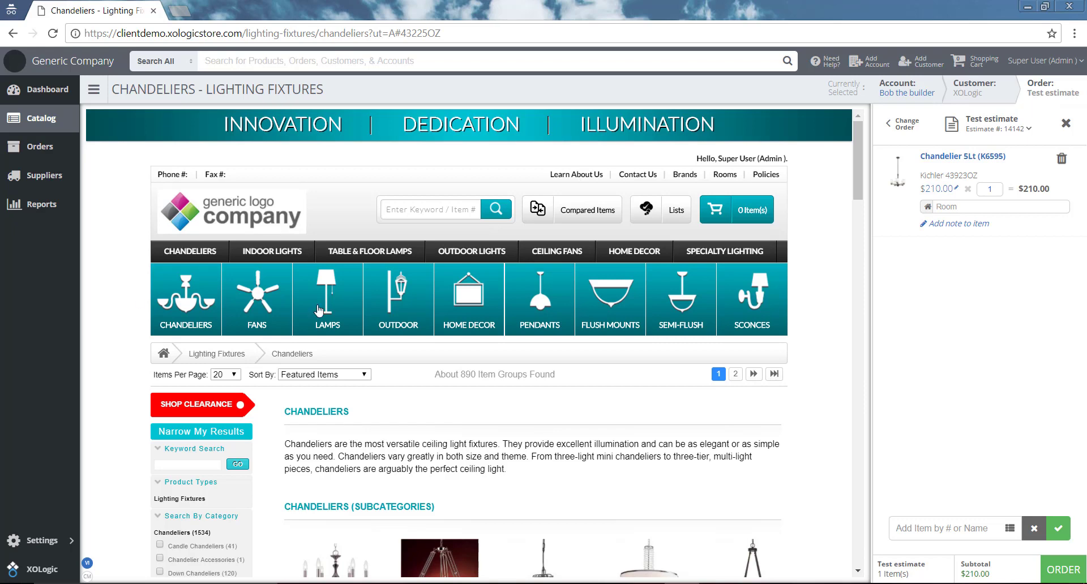
{"action": "left_click", "coordinate": [906, 122]}
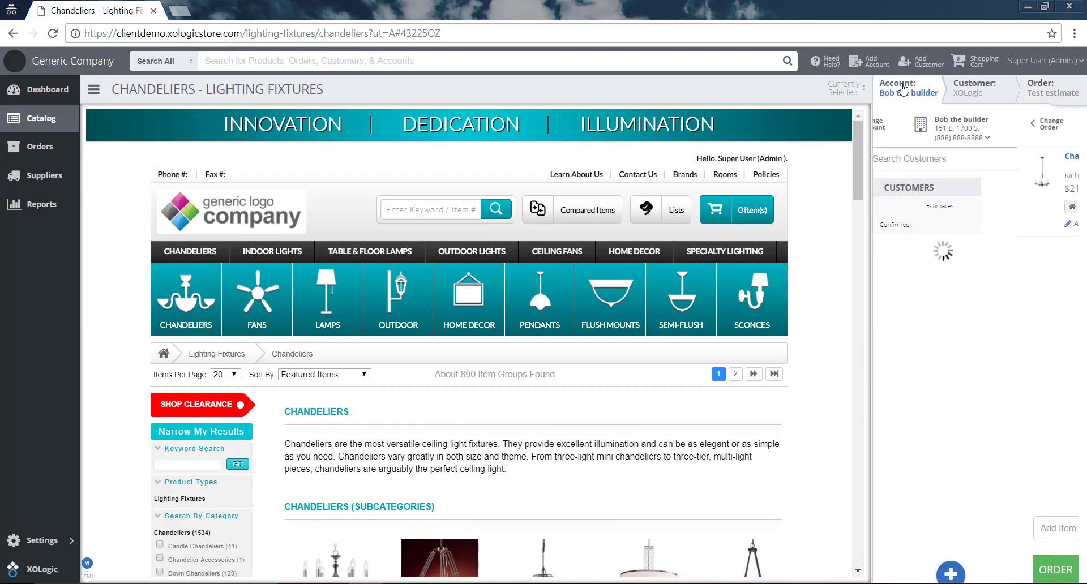
{"action": "left_click", "coordinate": [905, 122]}
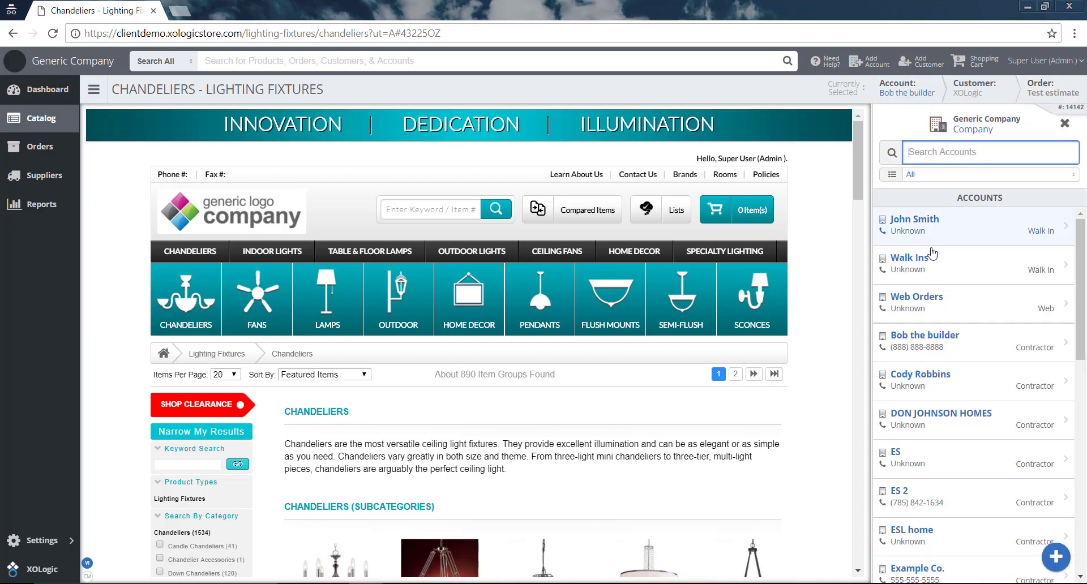
{"action": "left_click", "coordinate": [934, 264]}
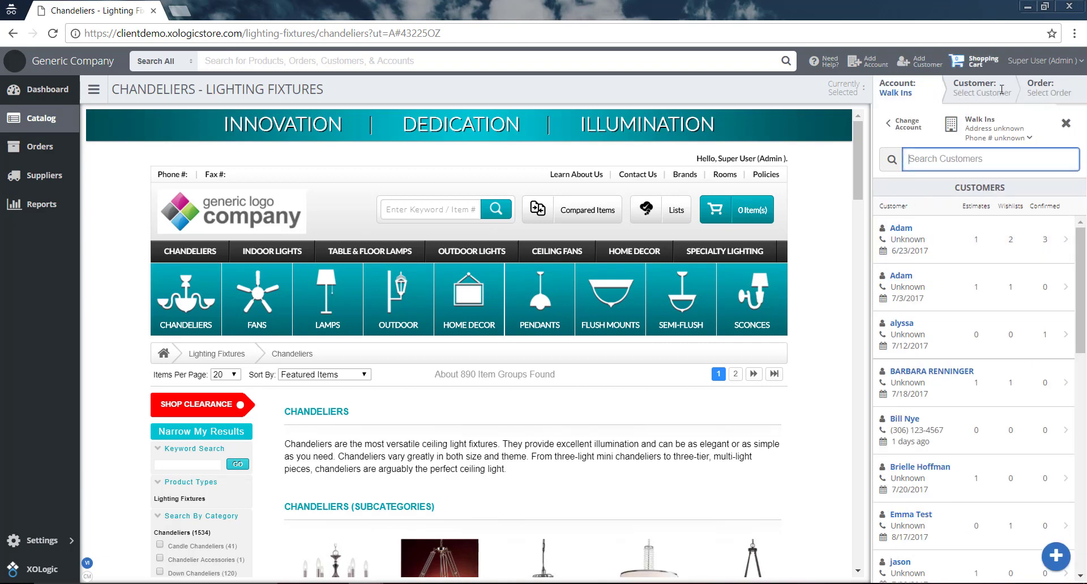
{"action": "left_click", "coordinate": [816, 176]}
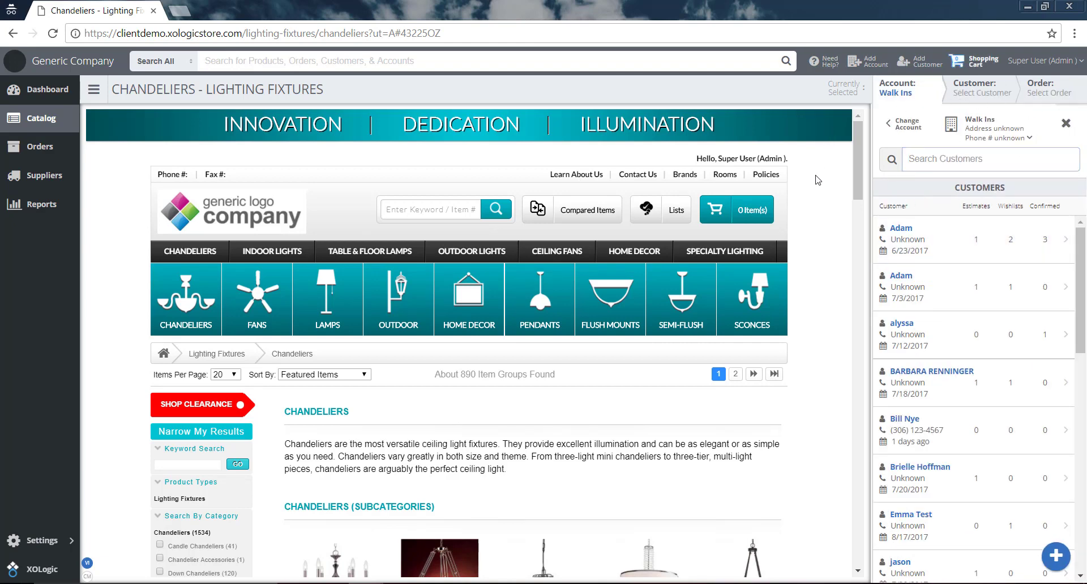
Step: Open the Bathroom Fixtures category from the catalog, close the customer list, and browse the category's products
{"action": "left_click", "coordinate": [52, 120]}
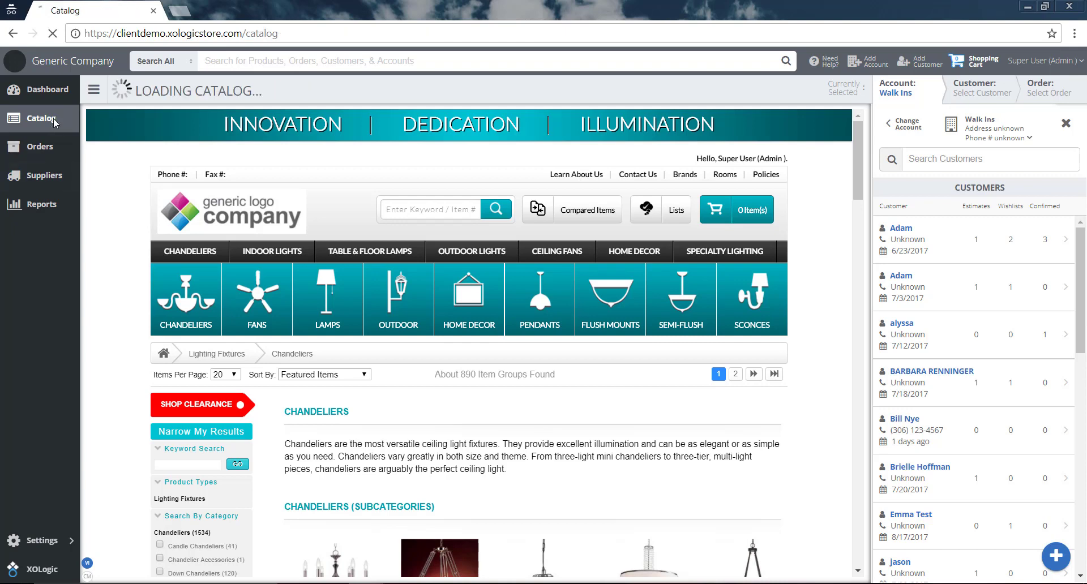
{"action": "scroll", "coordinate": [125, 201], "scroll_direction": "down", "scroll_amount": 5}
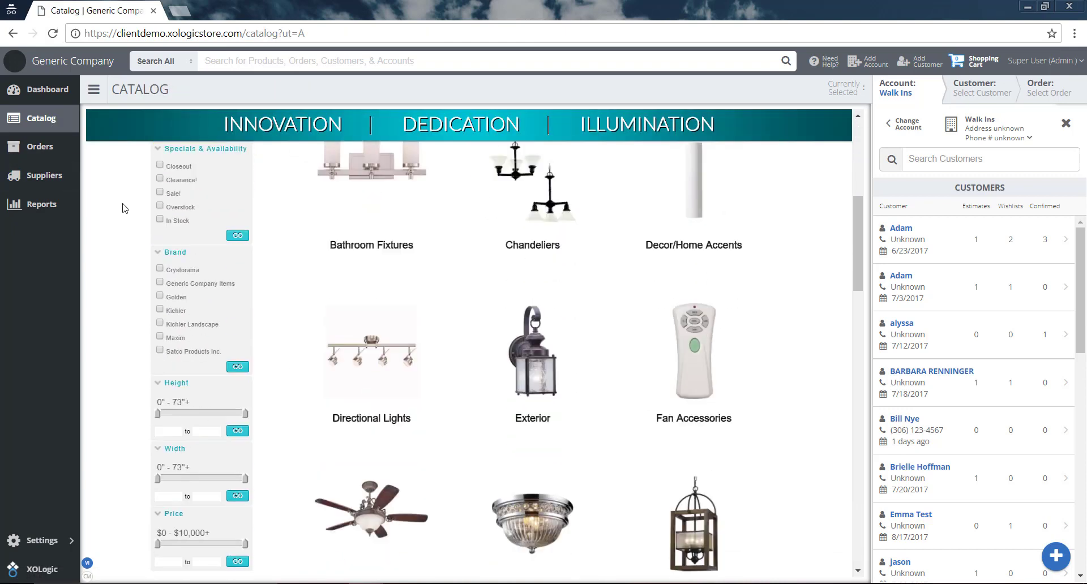
{"action": "scroll", "coordinate": [125, 208], "scroll_direction": "up", "scroll_amount": 1}
{"action": "left_click", "coordinate": [381, 340]}
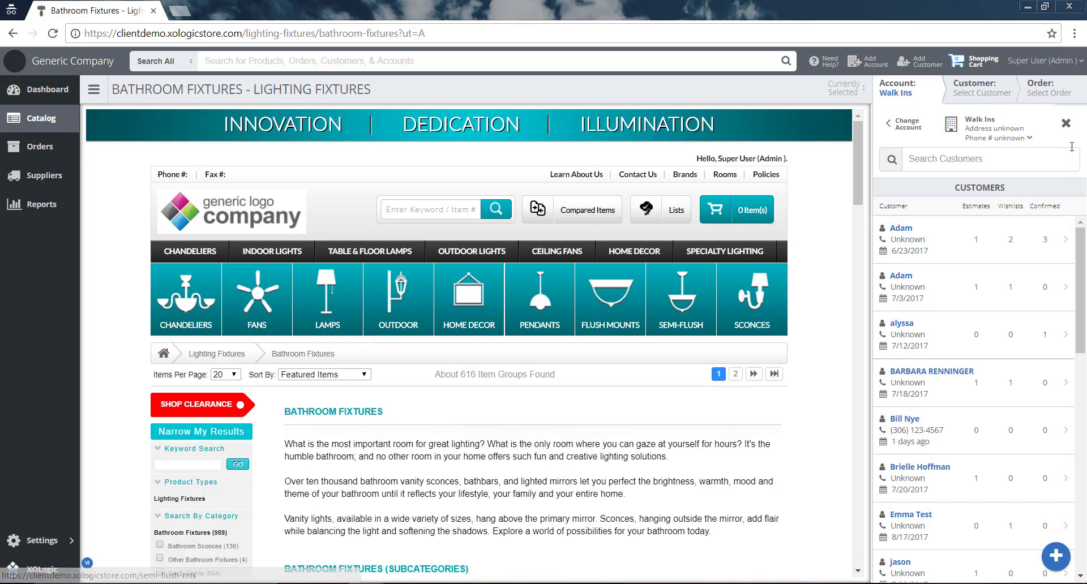
{"action": "left_click", "coordinate": [1066, 125]}
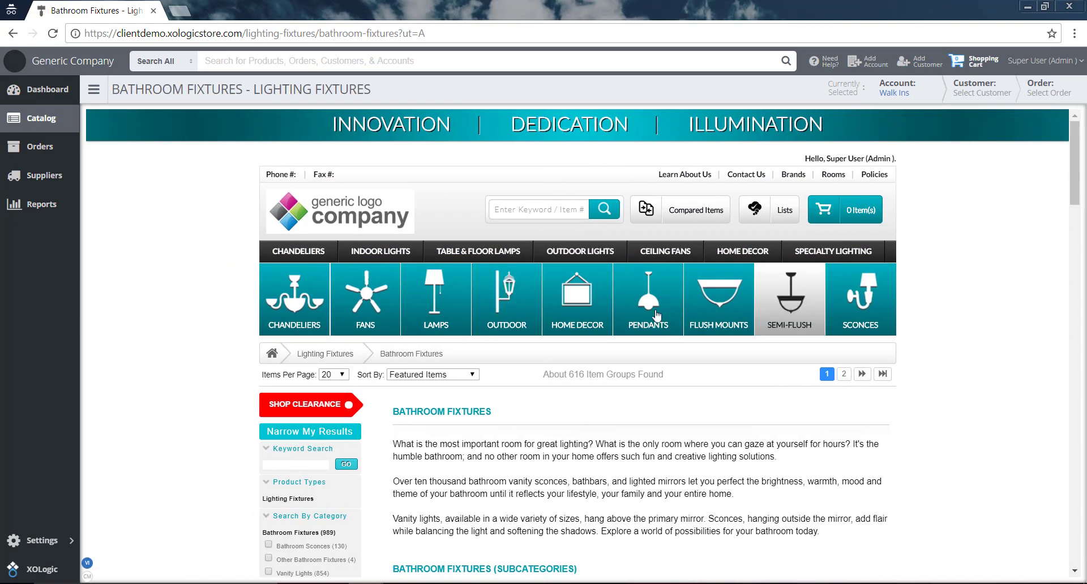
{"action": "scroll", "coordinate": [964, 300], "scroll_direction": "down", "scroll_amount": 10}
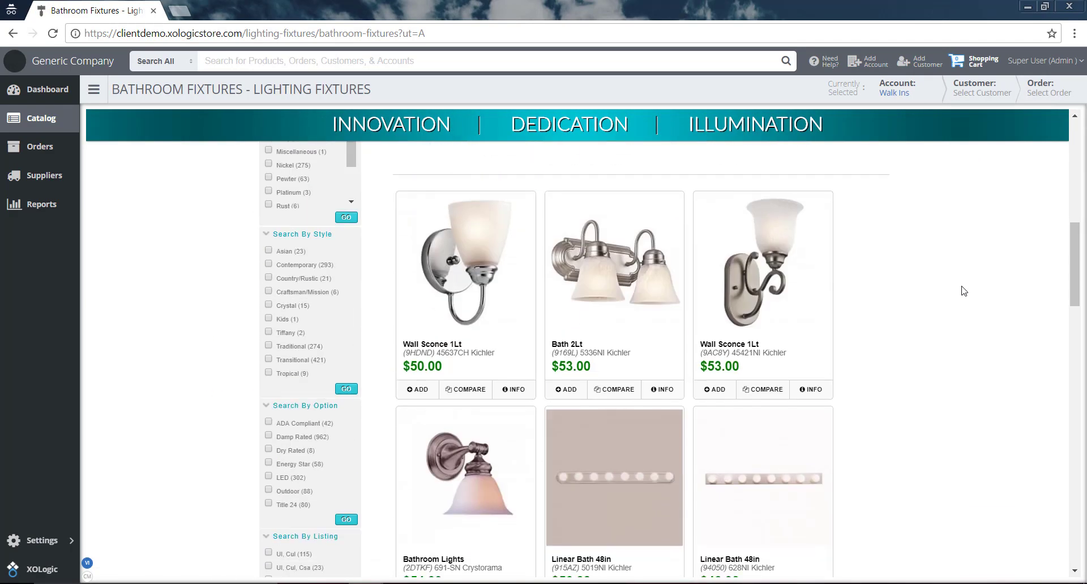
Step: Open the Kichler Bath 2Lt (9169L) product from the category results and put one in the shopping cart
{"action": "left_click", "coordinate": [617, 259]}
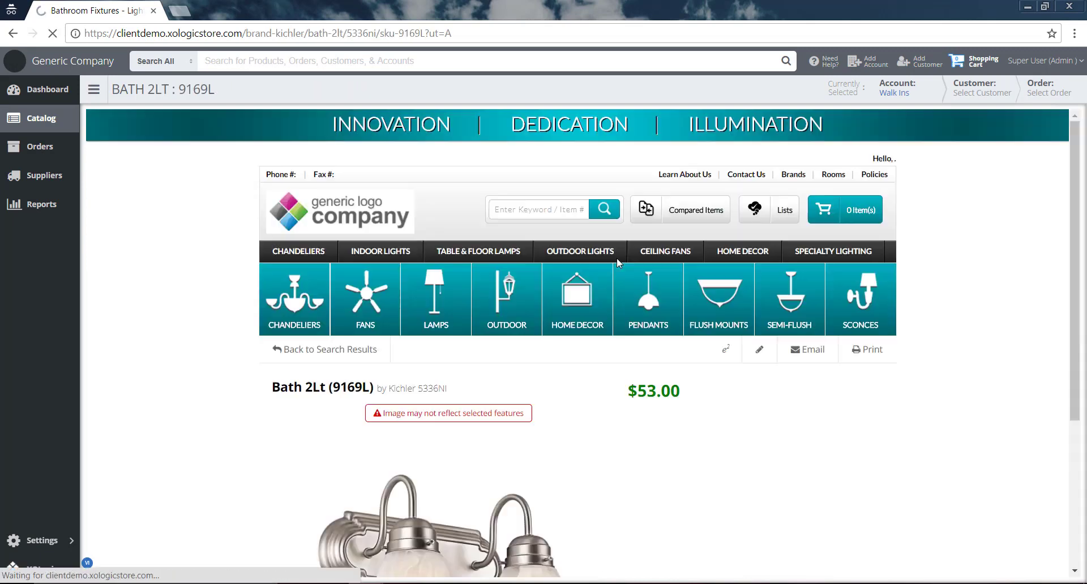
{"action": "scroll", "coordinate": [932, 290], "scroll_direction": "down", "scroll_amount": 1}
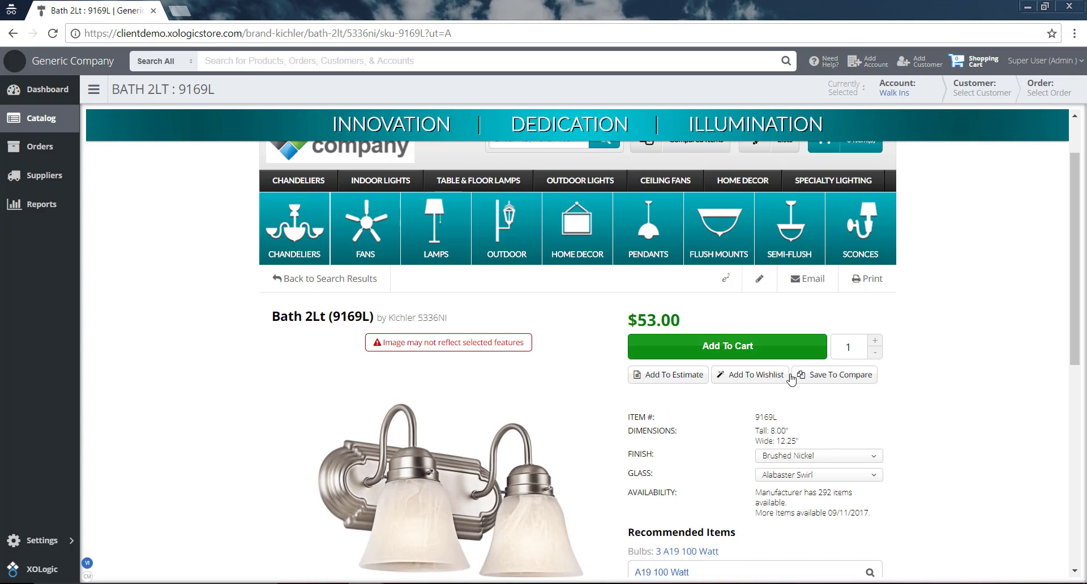
{"action": "left_click", "coordinate": [778, 346]}
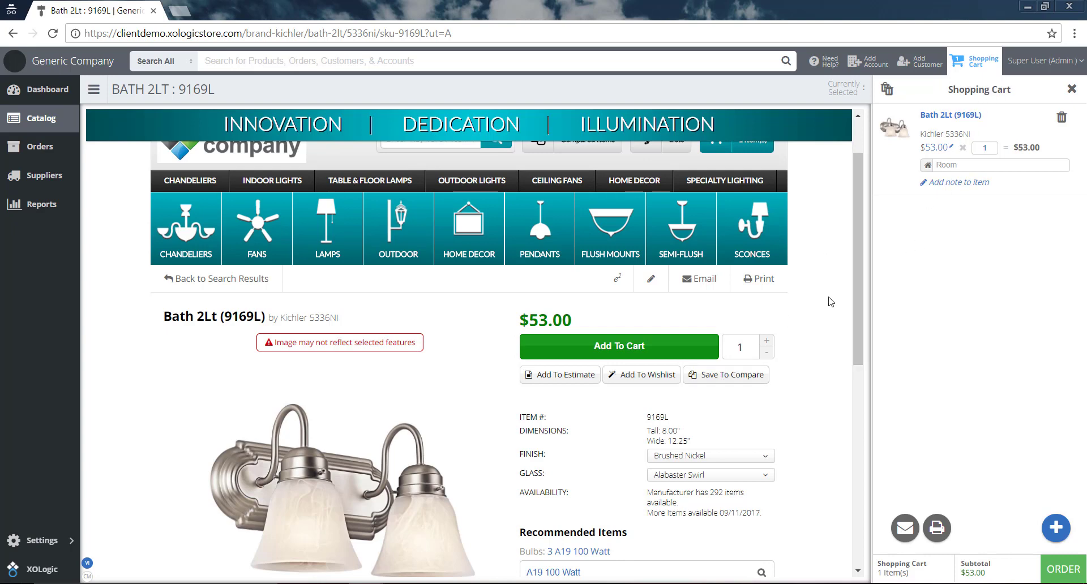
Step: Return to the search results, open the Crystorama Bathroom Lights (2DTKF) product, and put one in the shopping cart
{"action": "left_click", "coordinate": [224, 285]}
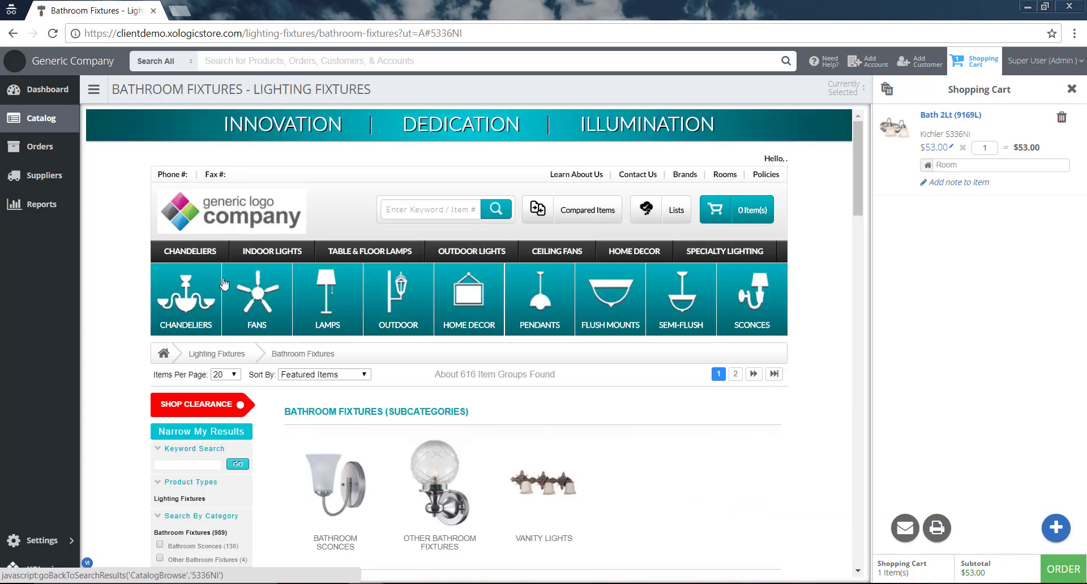
{"action": "left_click", "coordinate": [372, 206]}
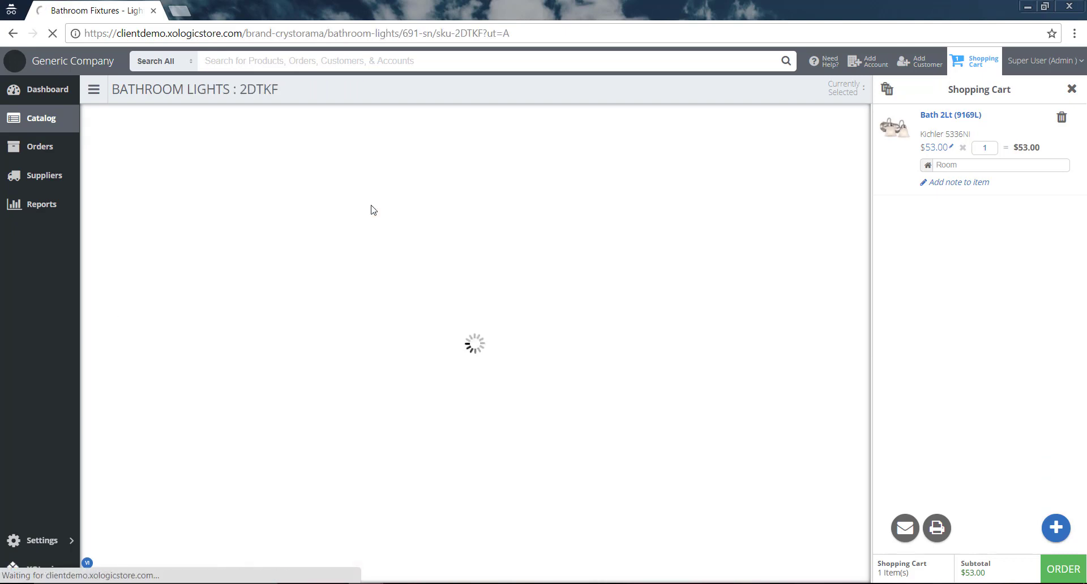
{"action": "scroll", "coordinate": [840, 348], "scroll_direction": "down", "scroll_amount": 3}
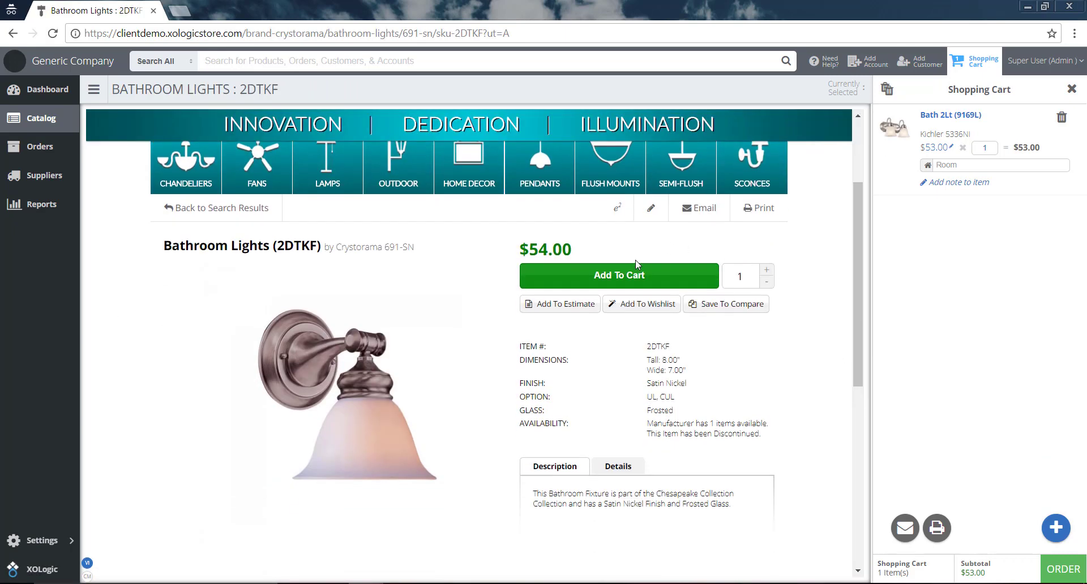
{"action": "left_click", "coordinate": [634, 277]}
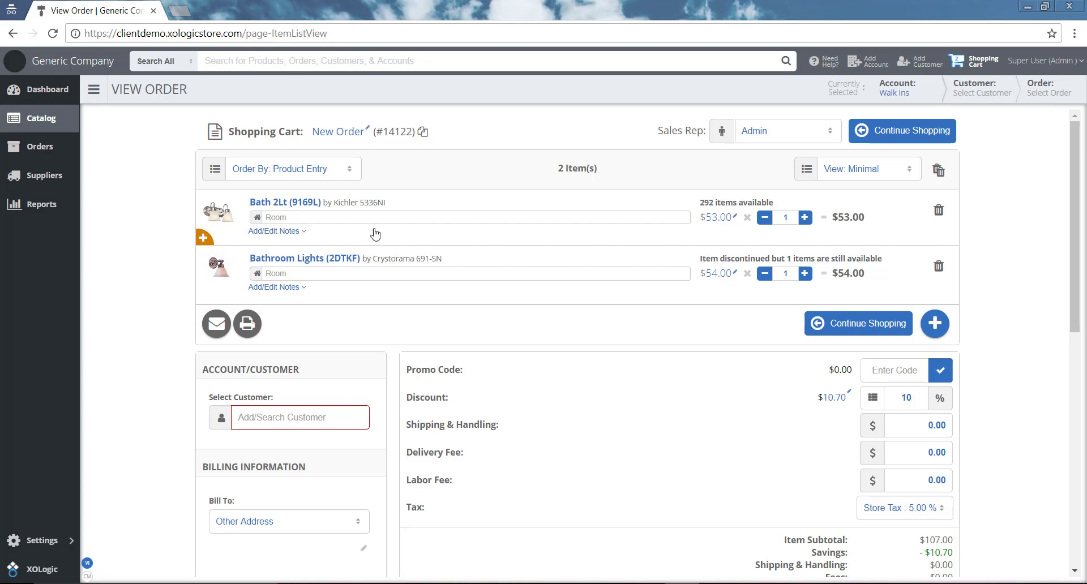
Step: Switch the selected account to Bob the builder, choose its customer with two estimates, and select the "Test 12345" estimate
{"action": "left_click", "coordinate": [924, 93]}
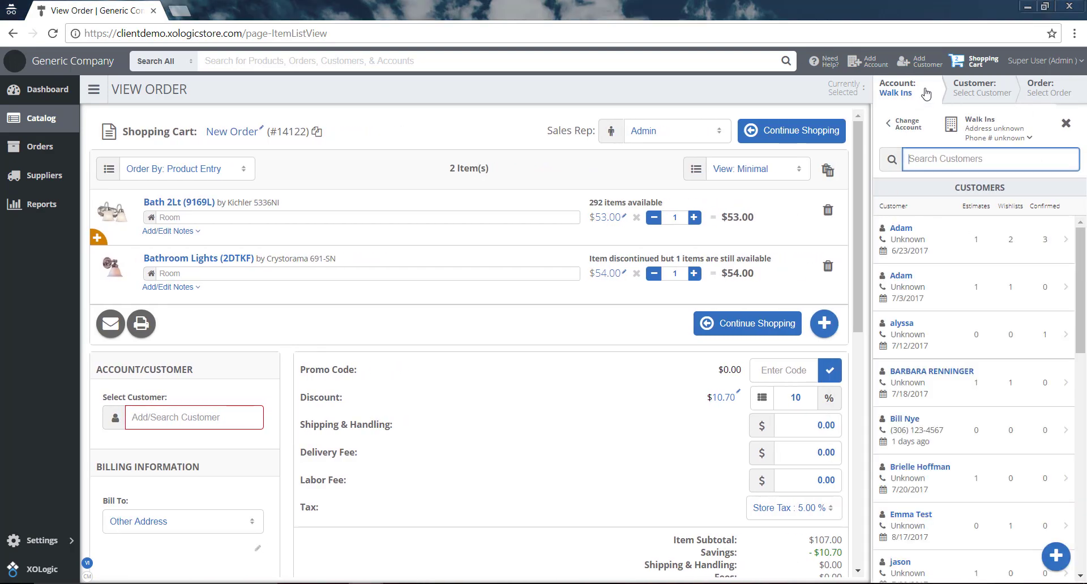
{"action": "left_click", "coordinate": [908, 124]}
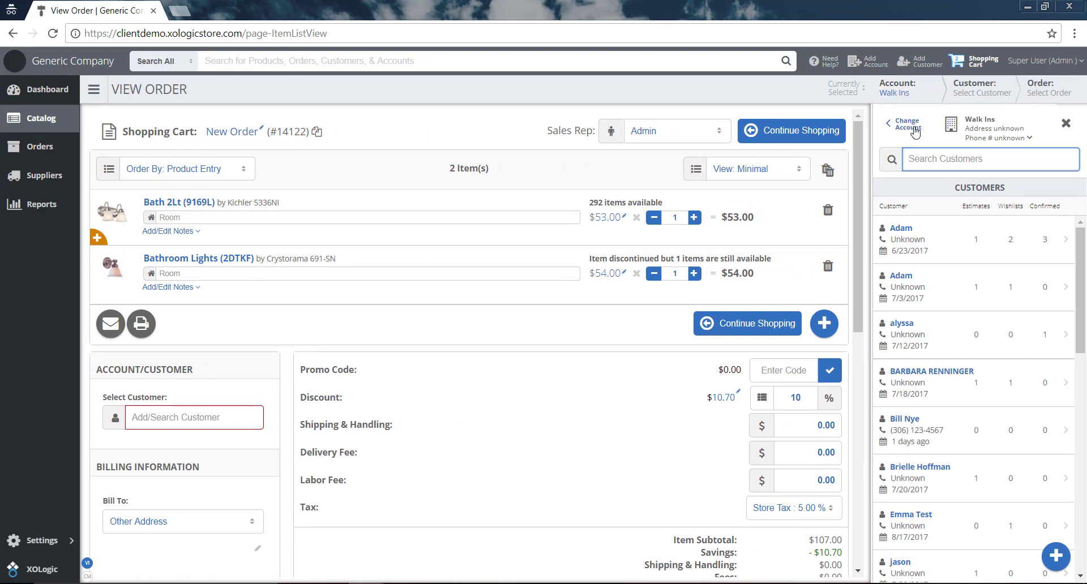
{"action": "left_click", "coordinate": [962, 345]}
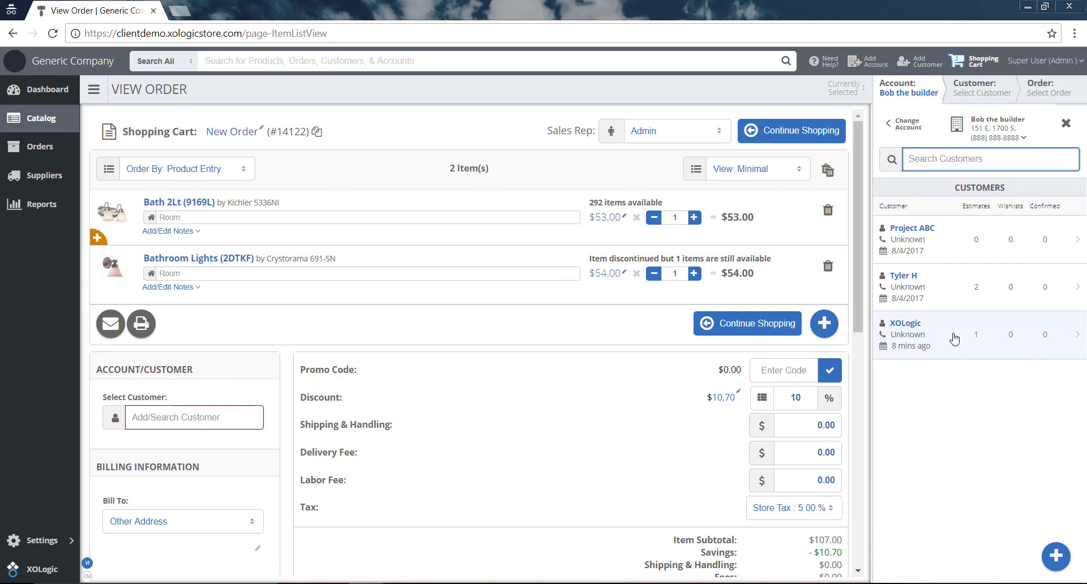
{"action": "left_click", "coordinate": [949, 288]}
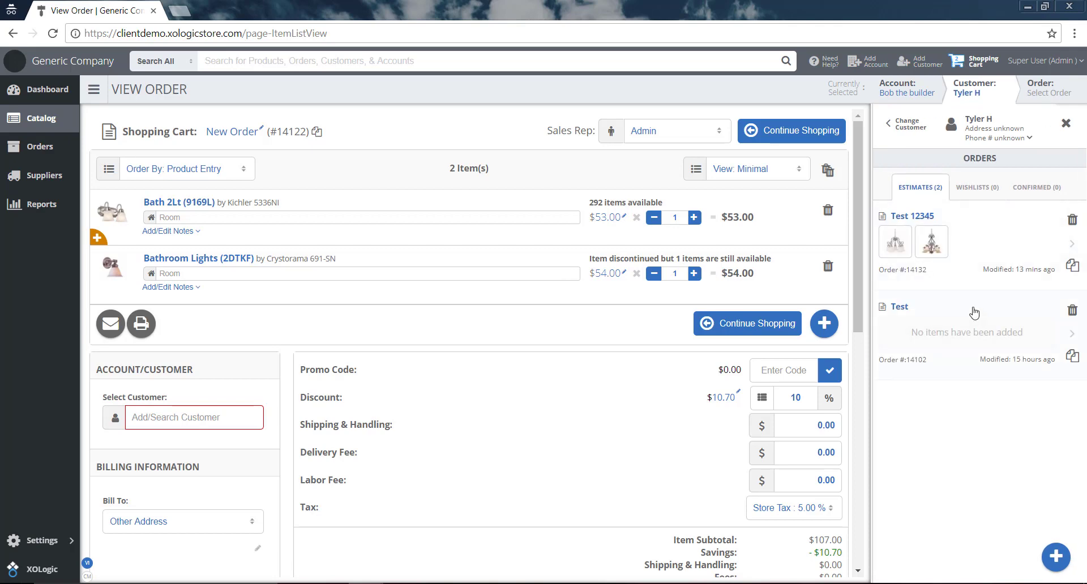
{"action": "left_click", "coordinate": [973, 233]}
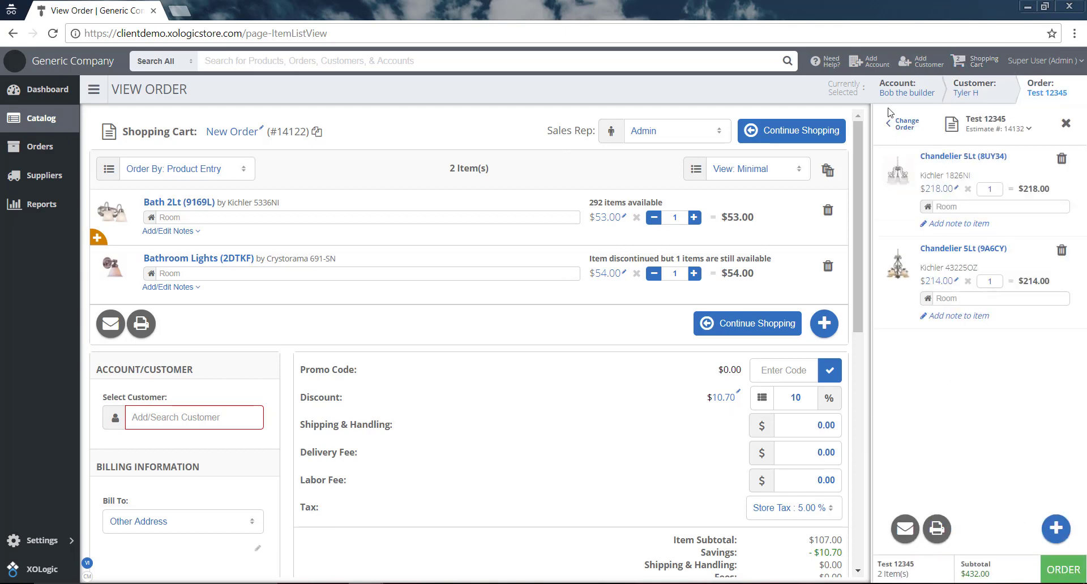
{"action": "left_click", "coordinate": [1057, 96]}
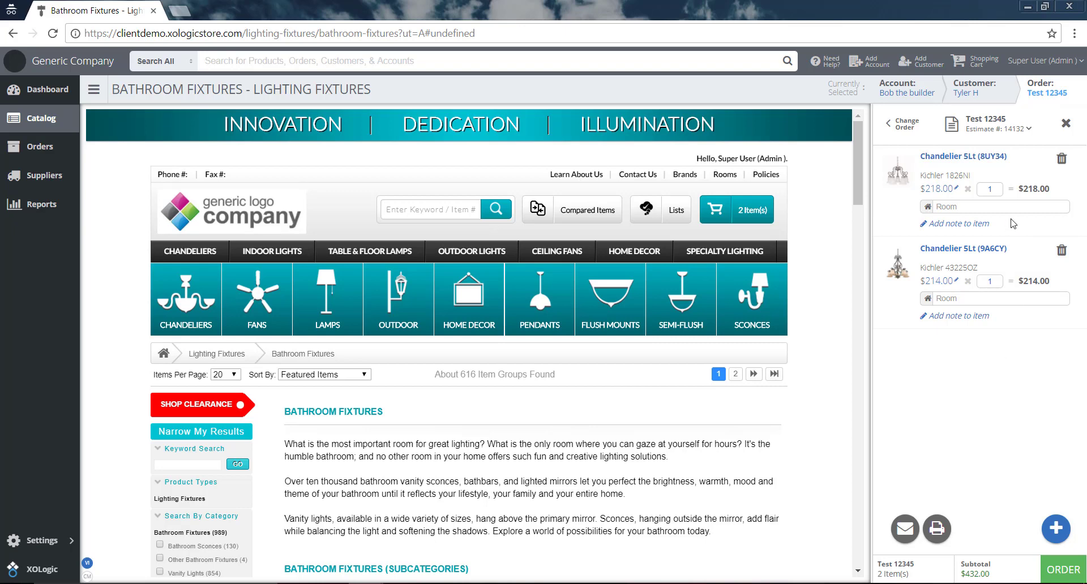
Step: Quick-add catalog item 43651ap to the "Test 12345" estimate by its item number
{"action": "left_click", "coordinate": [1056, 530]}
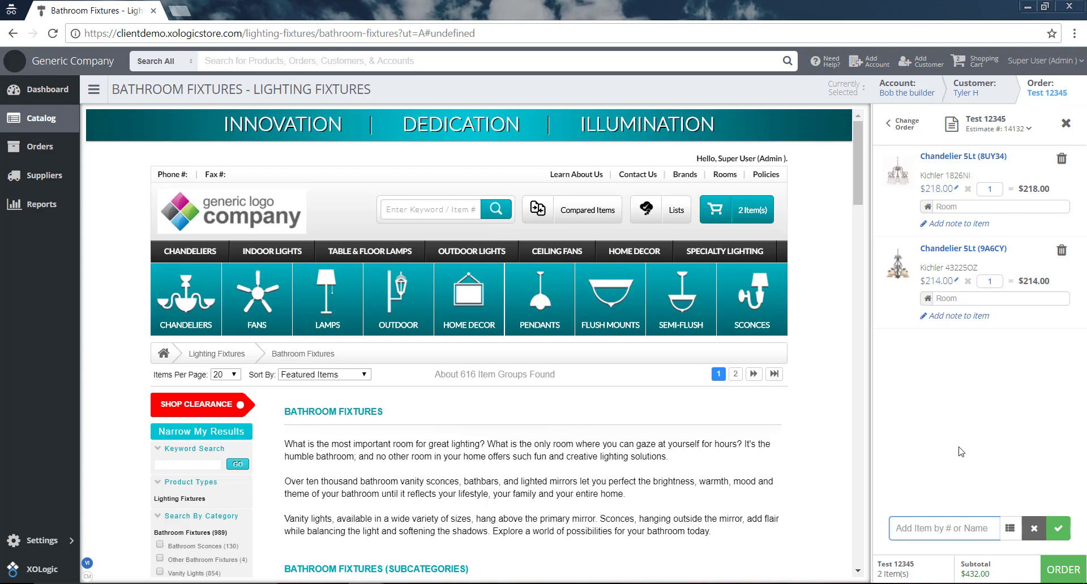
{"action": "type", "text": "43651ap"}
{"action": "left_click", "coordinate": [1056, 530]}
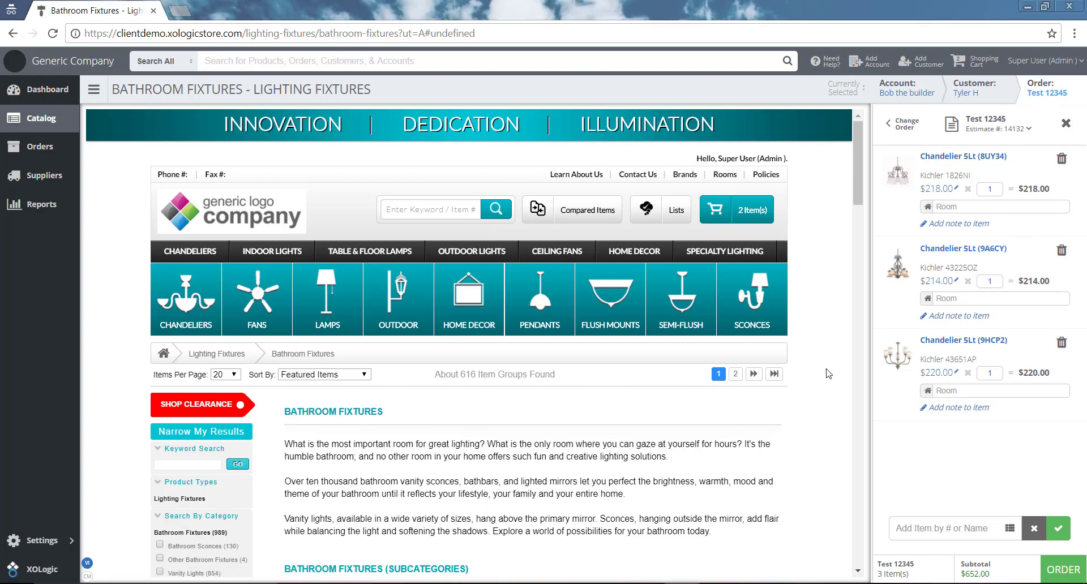
Step: Open the detailed add-items form, view its new-item option, and choose catalog item 594-gy, the Crystorama Luna 6 Light mini chandelier
{"action": "left_click", "coordinate": [1010, 528]}
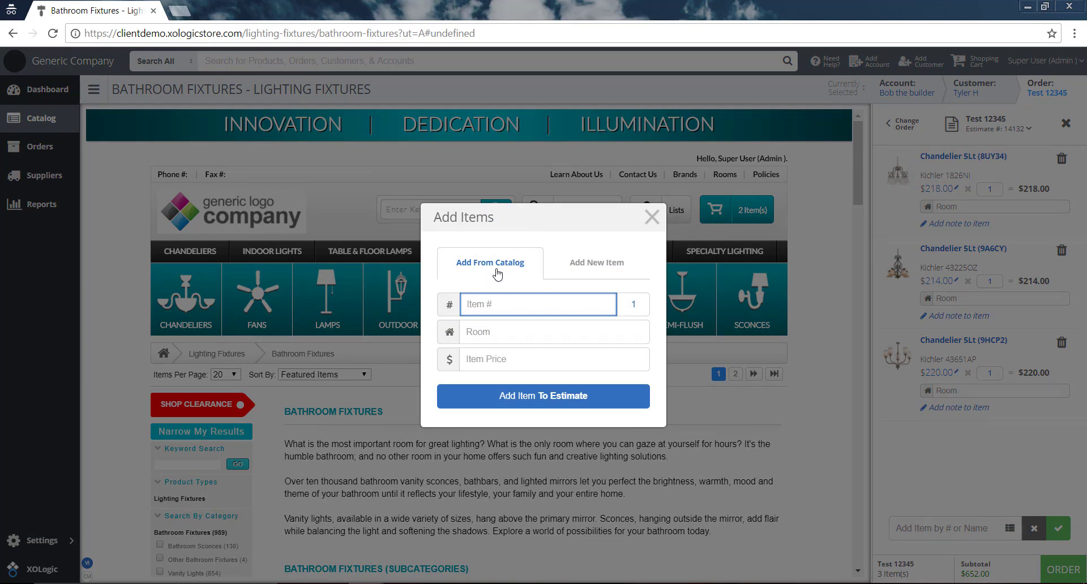
{"action": "left_click", "coordinate": [596, 267]}
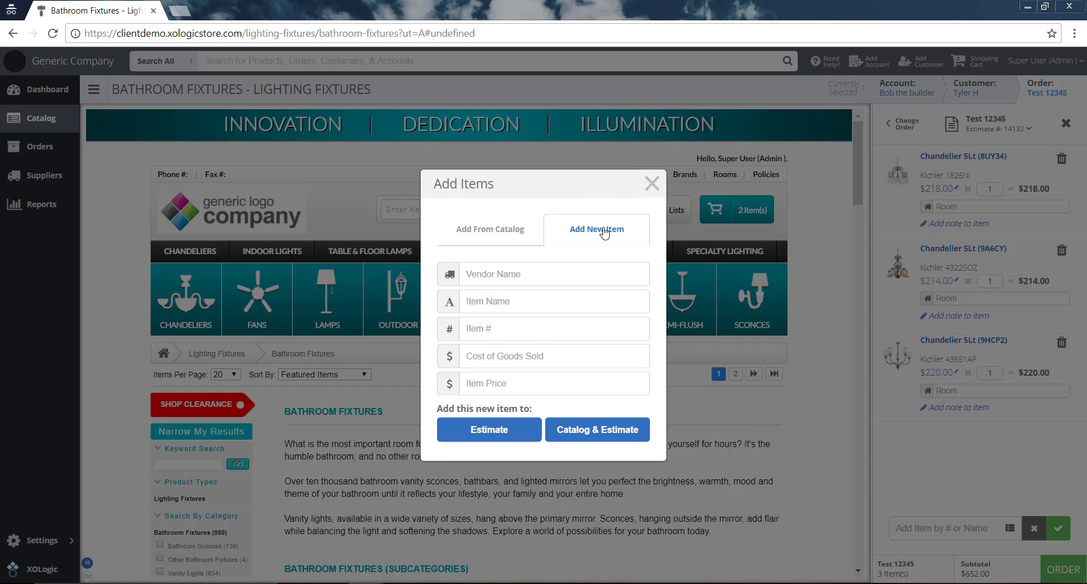
{"action": "left_click", "coordinate": [488, 229]}
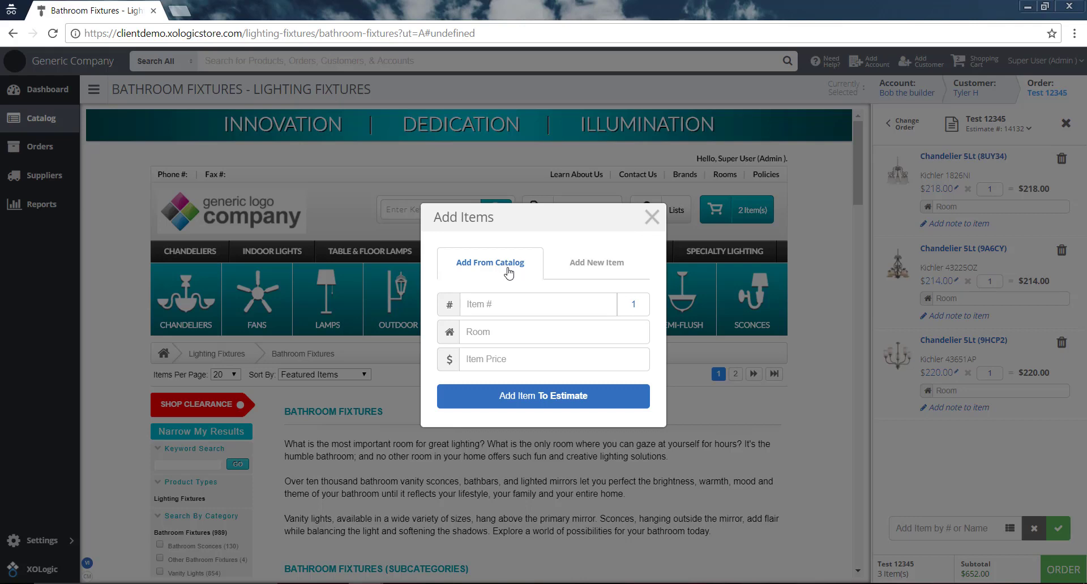
{"action": "left_click", "coordinate": [510, 304]}
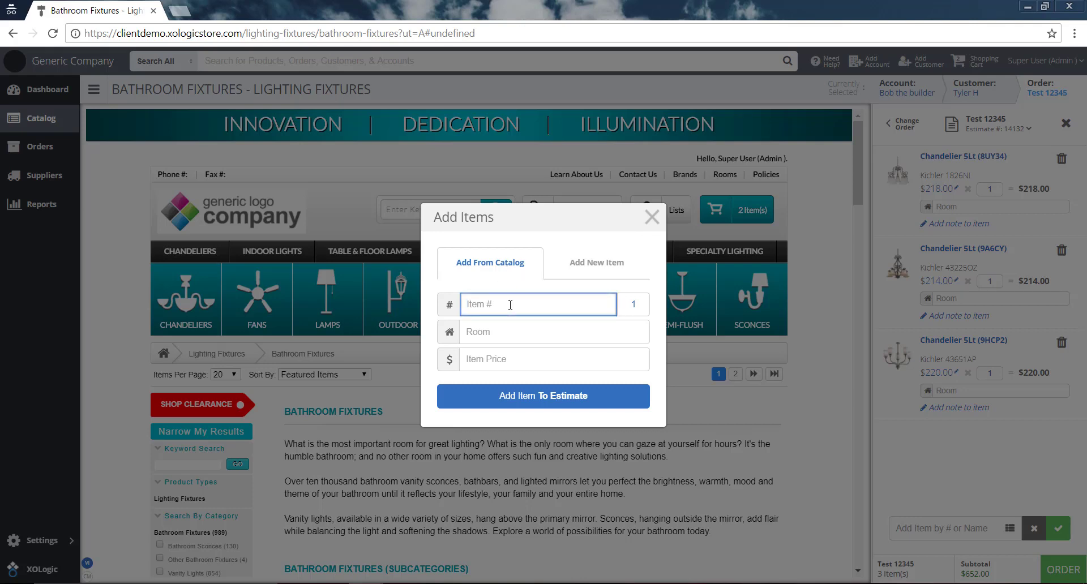
{"action": "type", "text": "594-"}
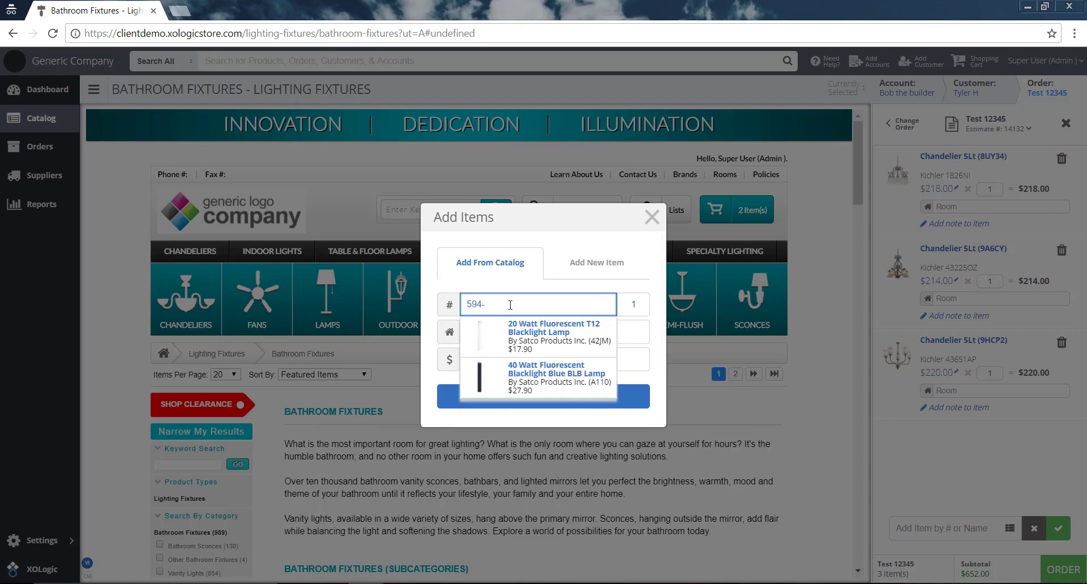
{"action": "type", "text": "gy"}
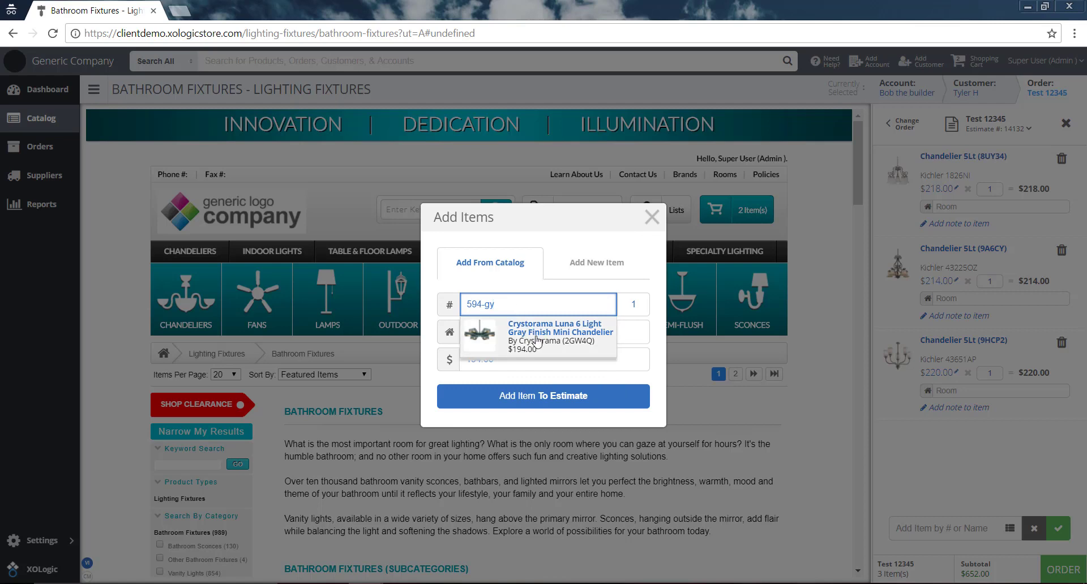
{"action": "left_click", "coordinate": [539, 340]}
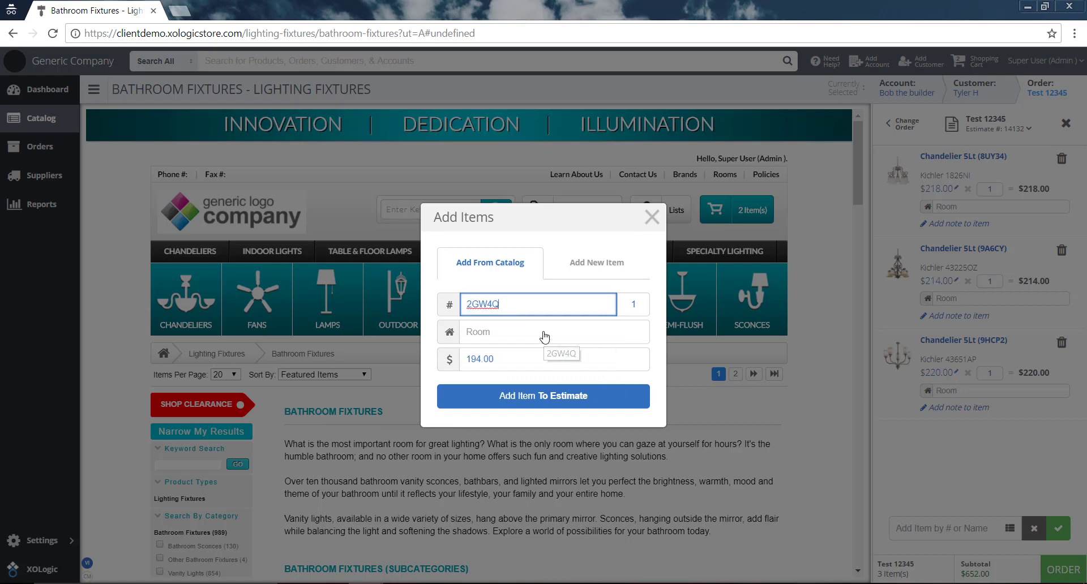
Step: Set the mini chandelier's quantity to 5 and assign it to the Kitchen room
{"action": "left_click", "coordinate": [643, 309]}
{"action": "double_click", "coordinate": [645, 306]}
{"action": "type", "text": "5"}
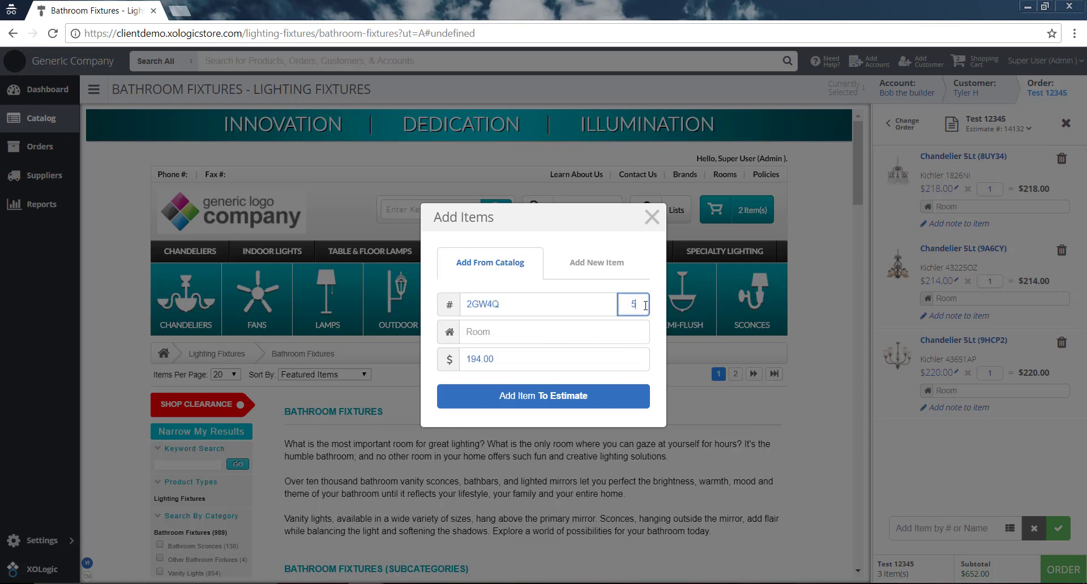
{"action": "left_click", "coordinate": [568, 338]}
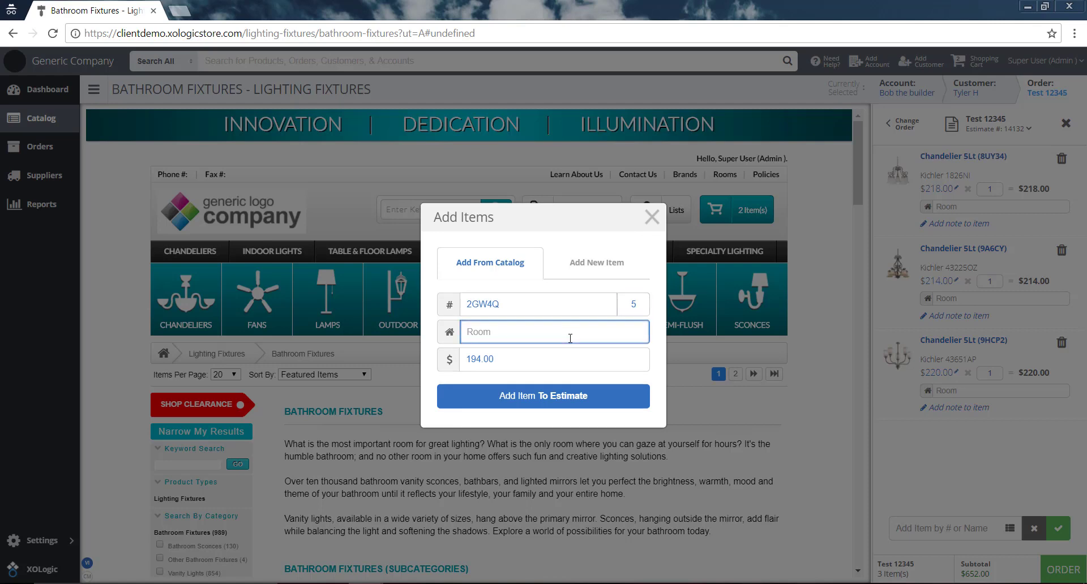
{"action": "type", "text": "kit"}
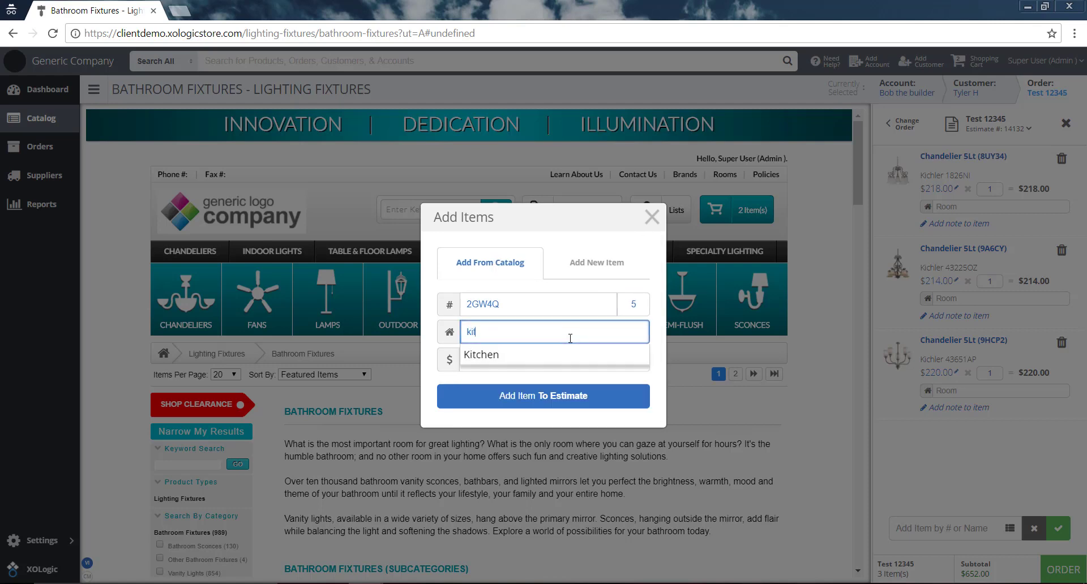
{"action": "left_click", "coordinate": [538, 356]}
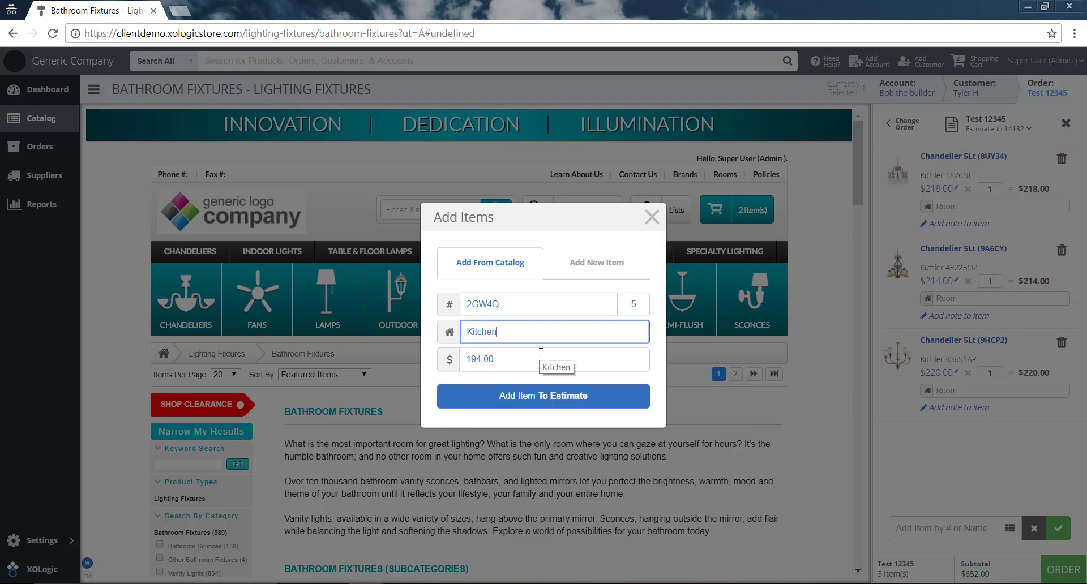
Step: Set the mini chandelier's item price to 150.00, add it to the estimate, and close the add-items dialog
{"action": "left_click", "coordinate": [501, 362]}
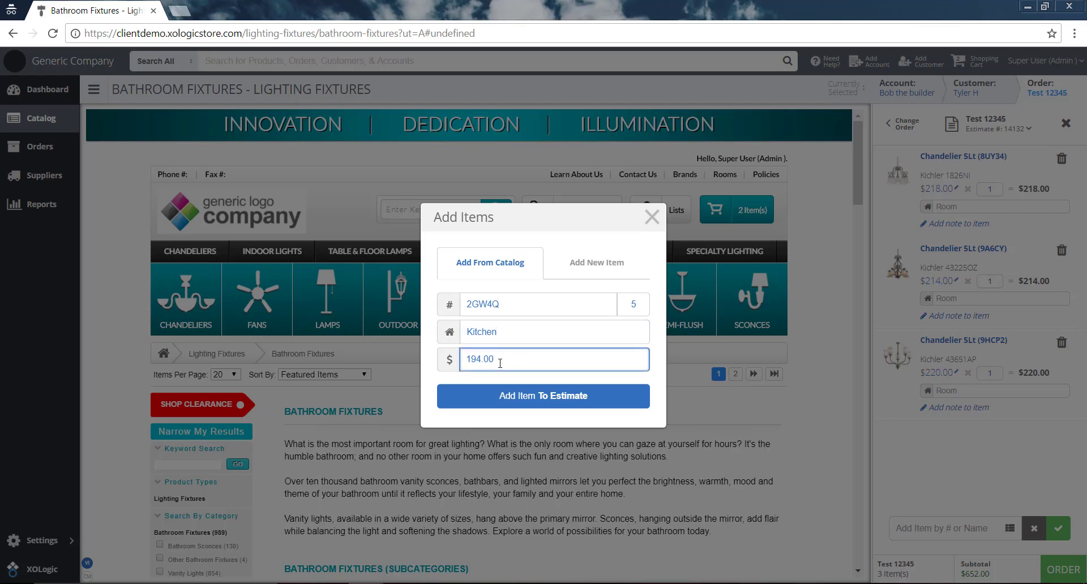
{"action": "double_click", "coordinate": [500, 360]}
{"action": "type", "text": "150.00"}
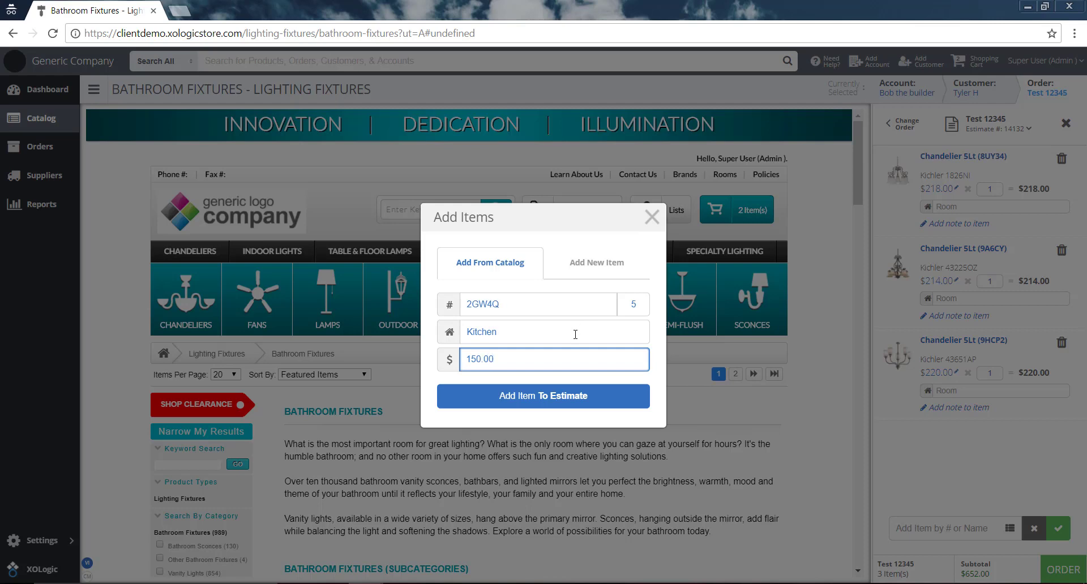
{"action": "left_click", "coordinate": [582, 396]}
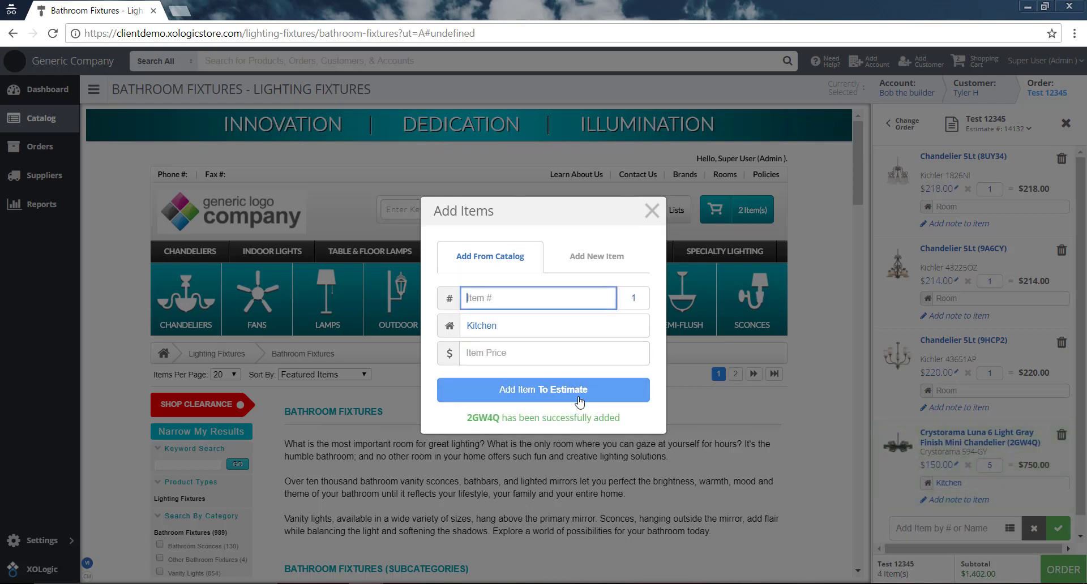
{"action": "left_click", "coordinate": [652, 213]}
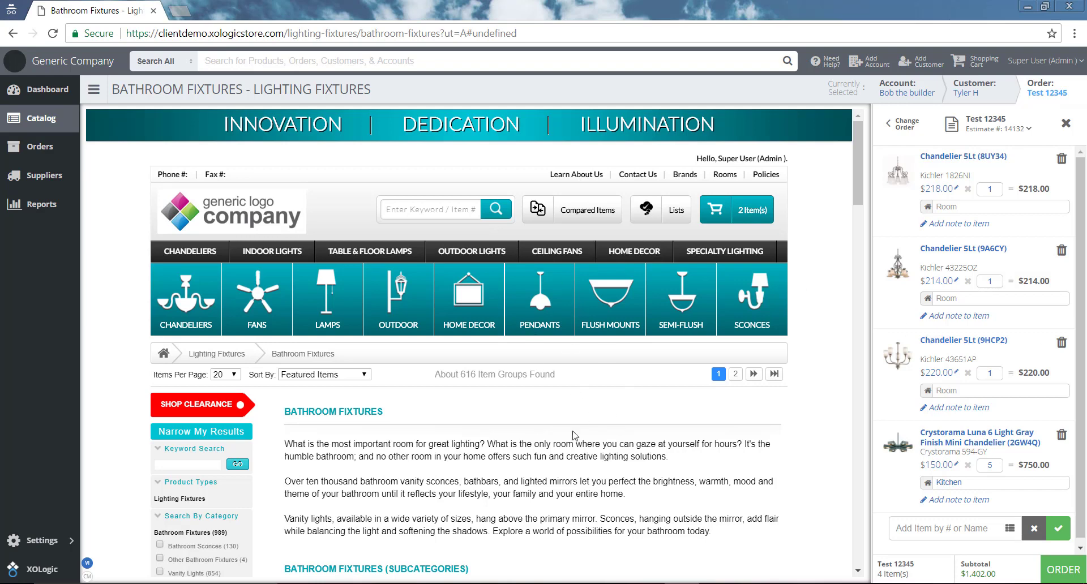
{"action": "scroll", "coordinate": [555, 407], "scroll_direction": "down", "scroll_amount": 5}
{"action": "scroll", "coordinate": [805, 300], "scroll_direction": "up", "scroll_amount": 5}
{"action": "left_click", "coordinate": [1057, 529]}
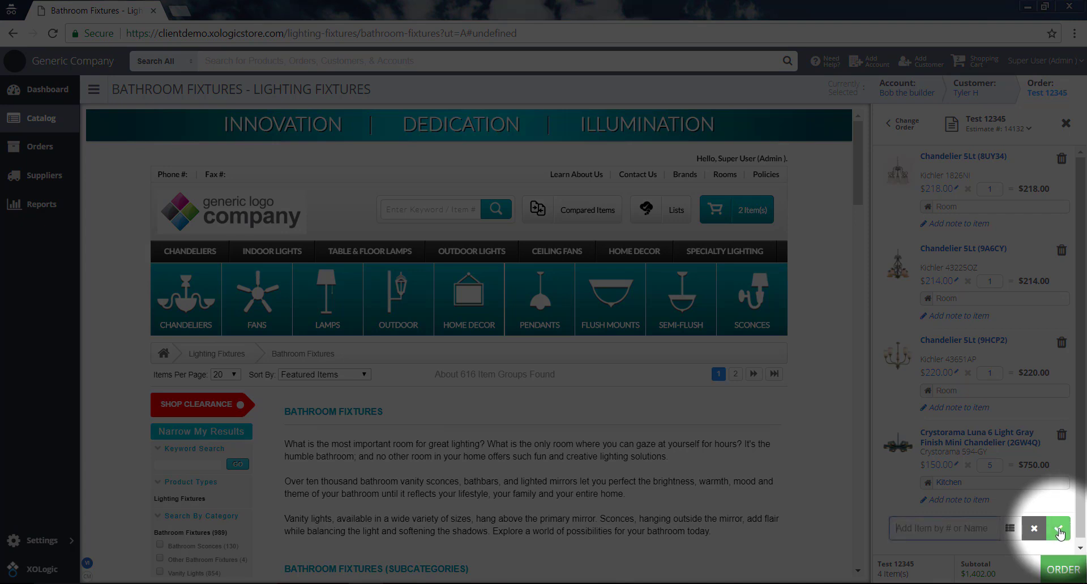
Step: Start a new custom item for the estimate with vendor Kichler, item name "Test item name" and item number 555555
{"action": "left_click", "coordinate": [1010, 531]}
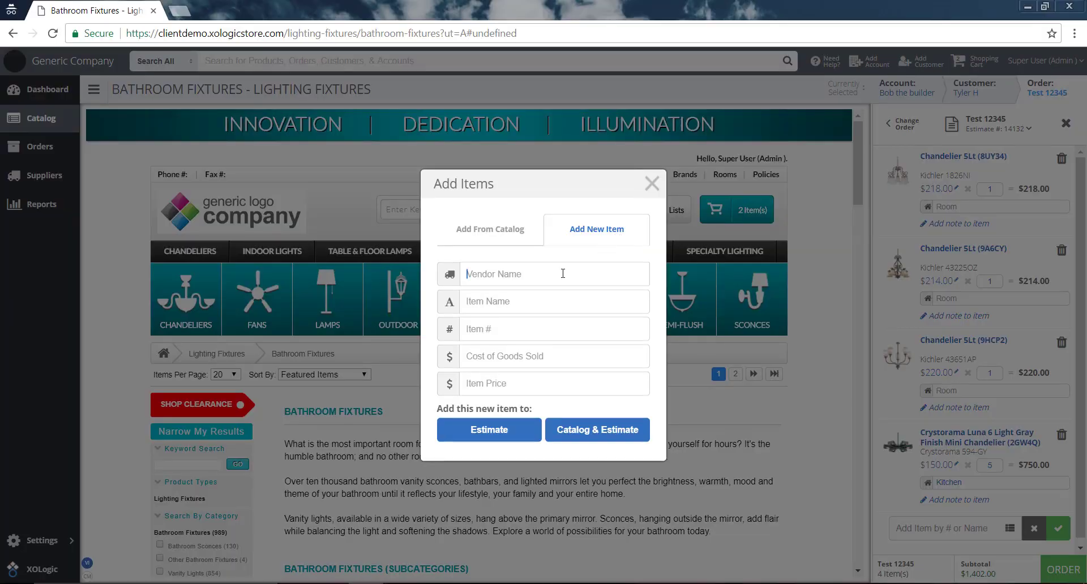
{"action": "left_click", "coordinate": [563, 274]}
{"action": "type", "text": "kich"}
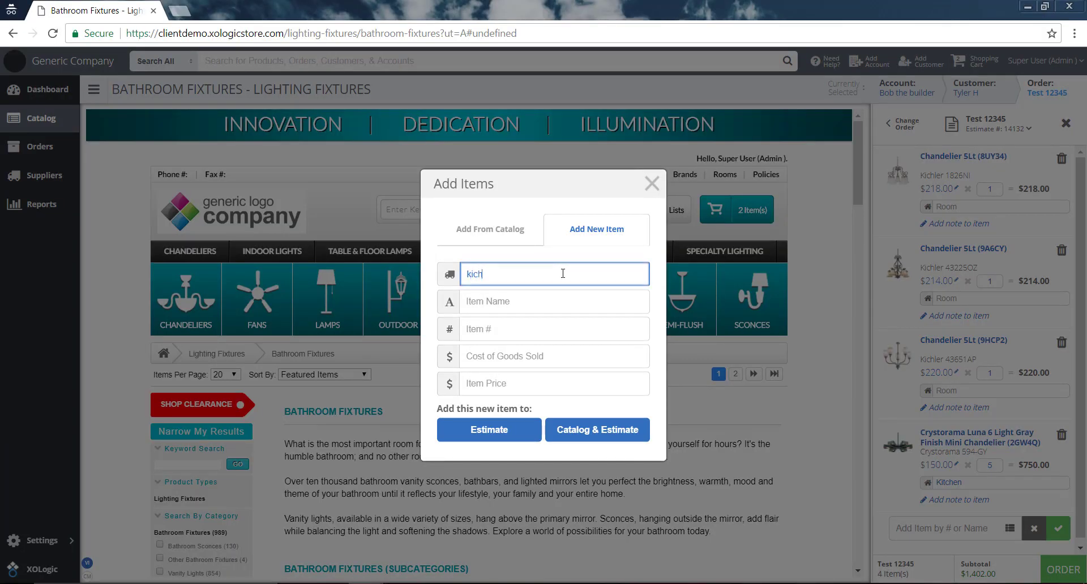
{"action": "left_click", "coordinate": [535, 296]}
{"action": "left_click", "coordinate": [527, 304]}
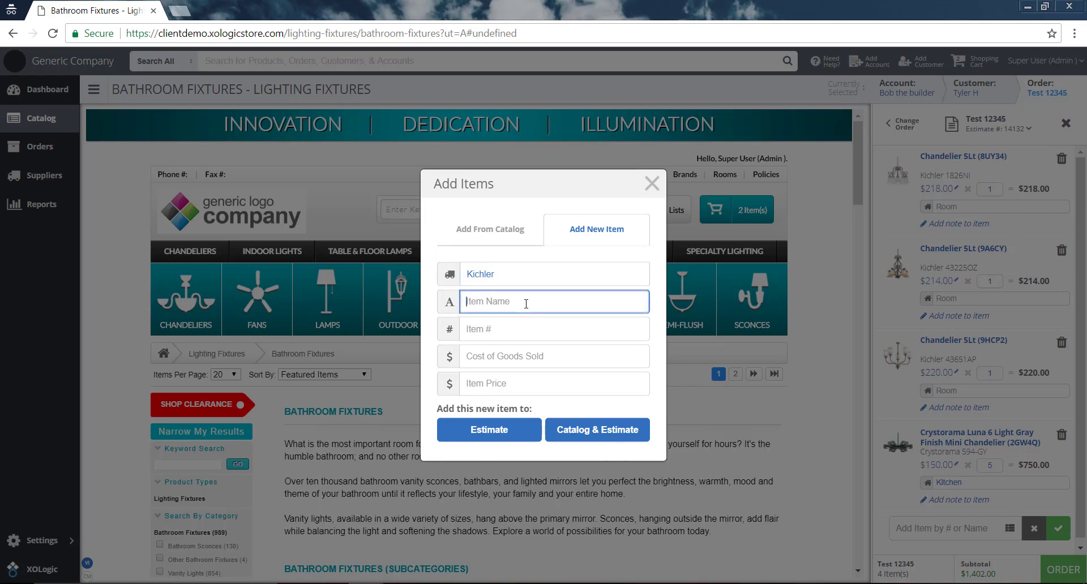
{"action": "type", "text": "Test item name"}
{"action": "left_click", "coordinate": [529, 332]}
{"action": "type", "text": "555555"}
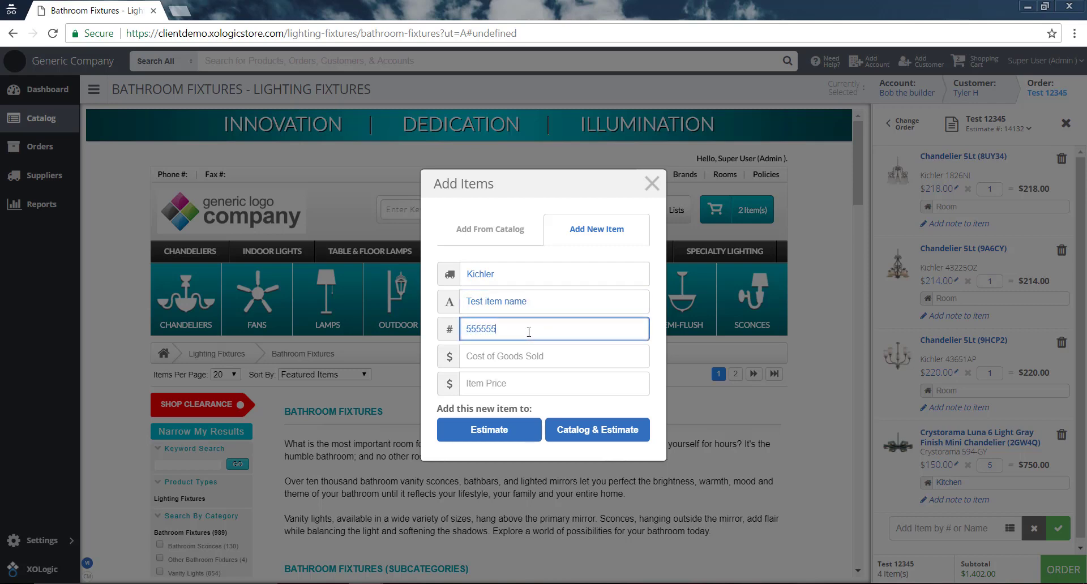
Step: Set the new item's cost of goods sold to 10.00 and item price to 100, and add it to the estimate only
{"action": "key", "text": "Tab"}
{"action": "type", "text": "10.00"}
{"action": "key", "text": "Tab"}
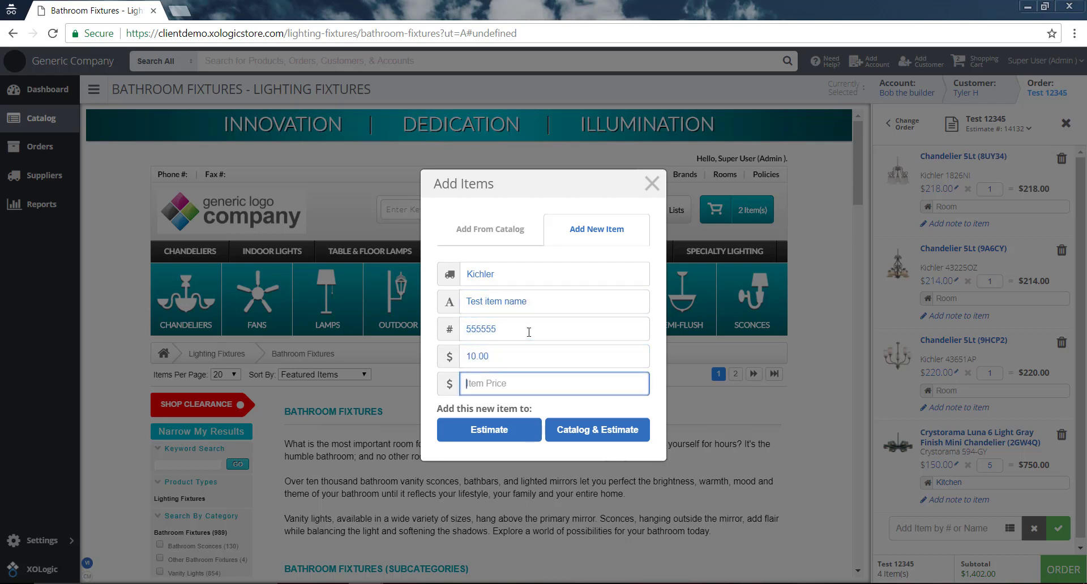
{"action": "type", "text": "100"}
{"action": "left_click", "coordinate": [489, 433]}
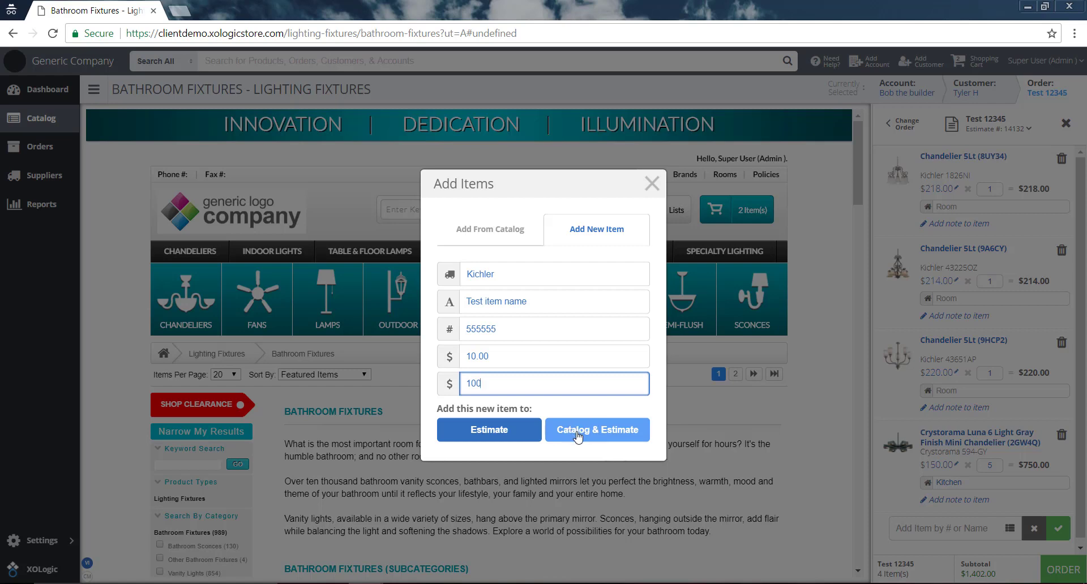
{"action": "left_click", "coordinate": [488, 431]}
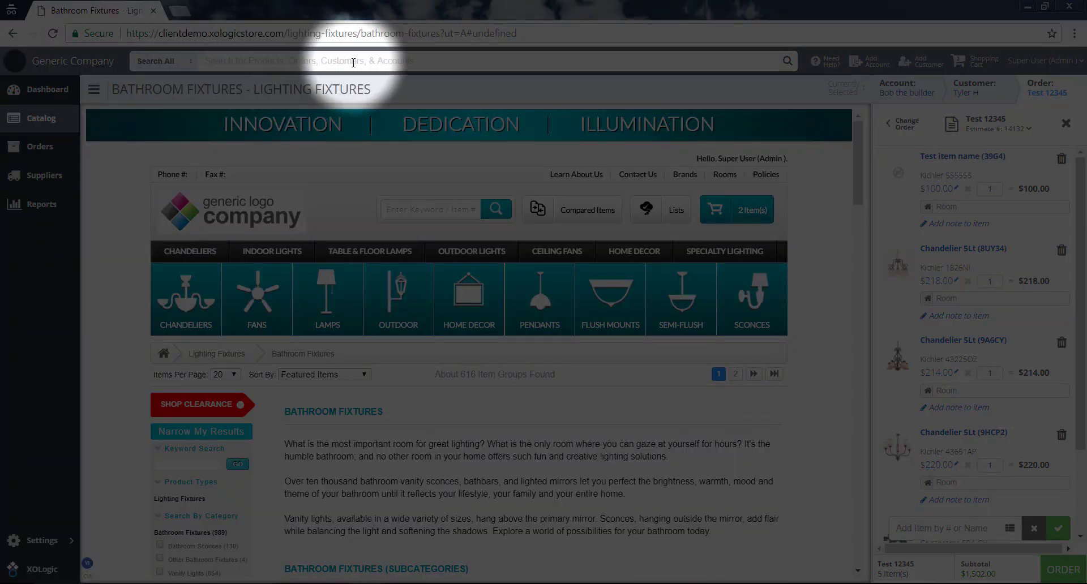
Step: Search across all record types for "chandelier" in the site-wide search
{"action": "left_click", "coordinate": [175, 66]}
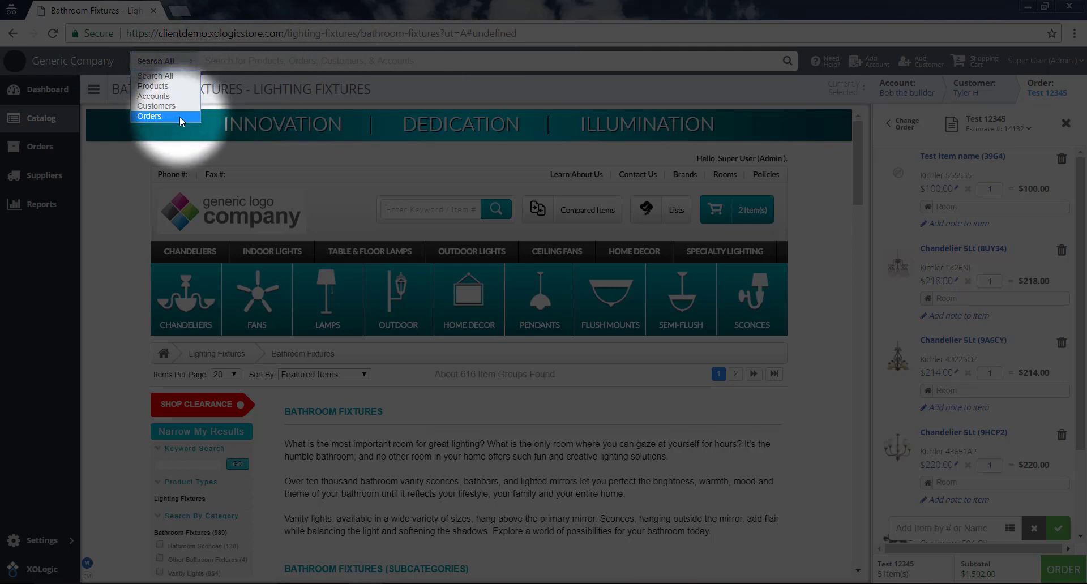
{"action": "left_click", "coordinate": [177, 76]}
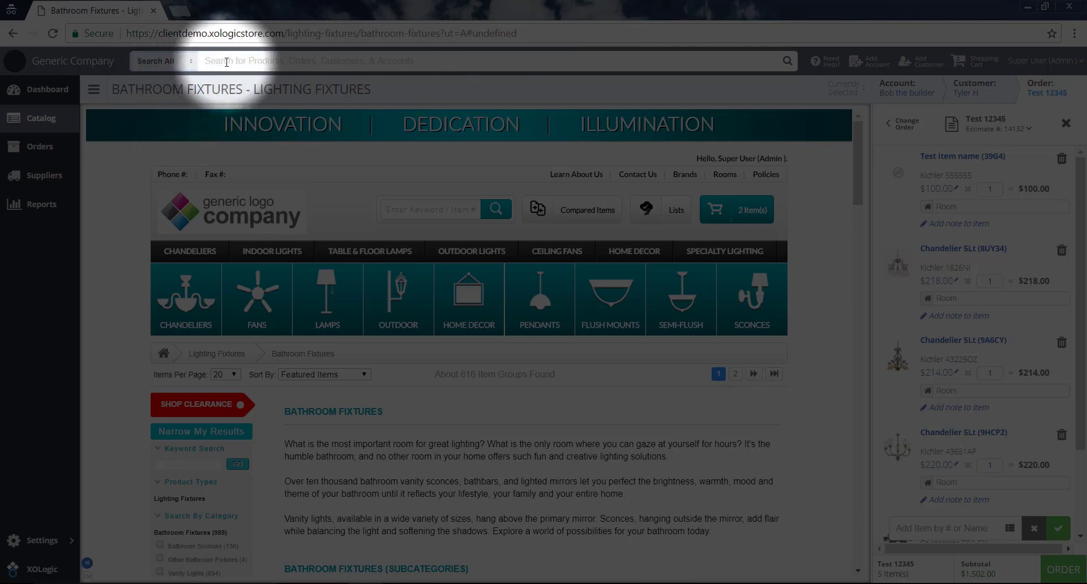
{"action": "left_click", "coordinate": [242, 58]}
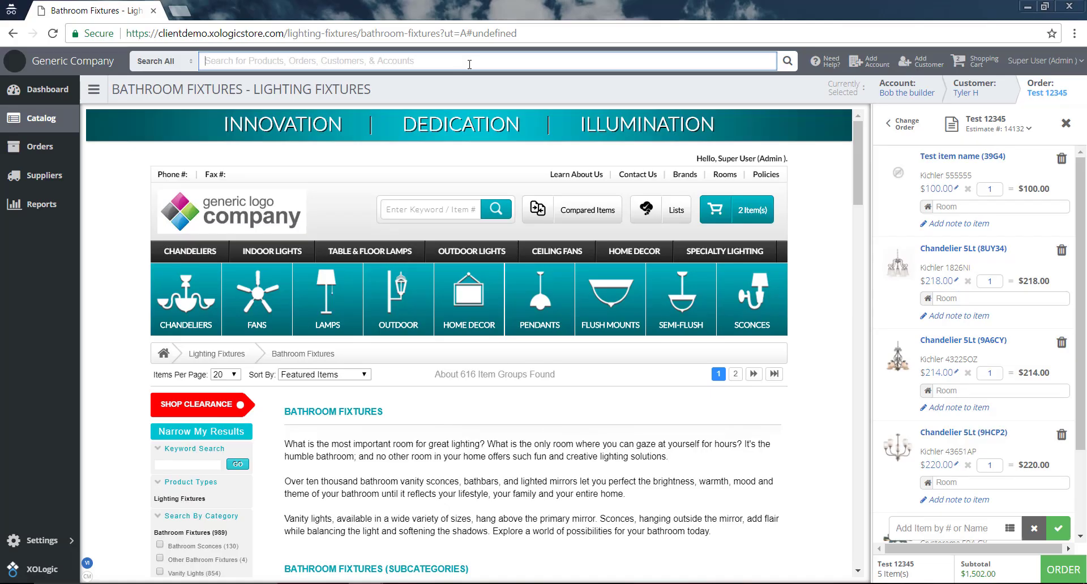
{"action": "type", "text": "chandeli"}
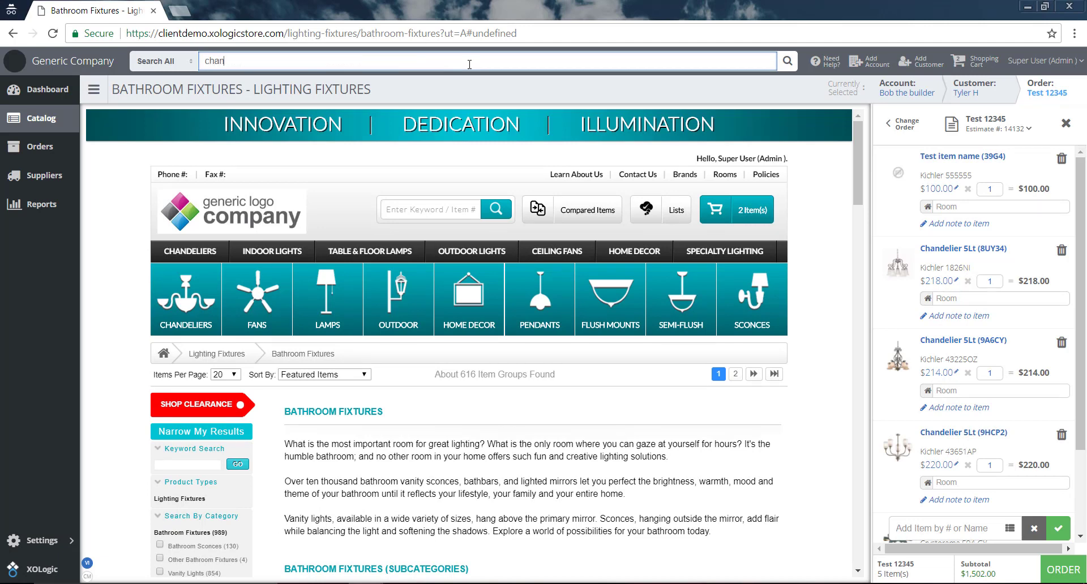
{"action": "type", "text": "er"}
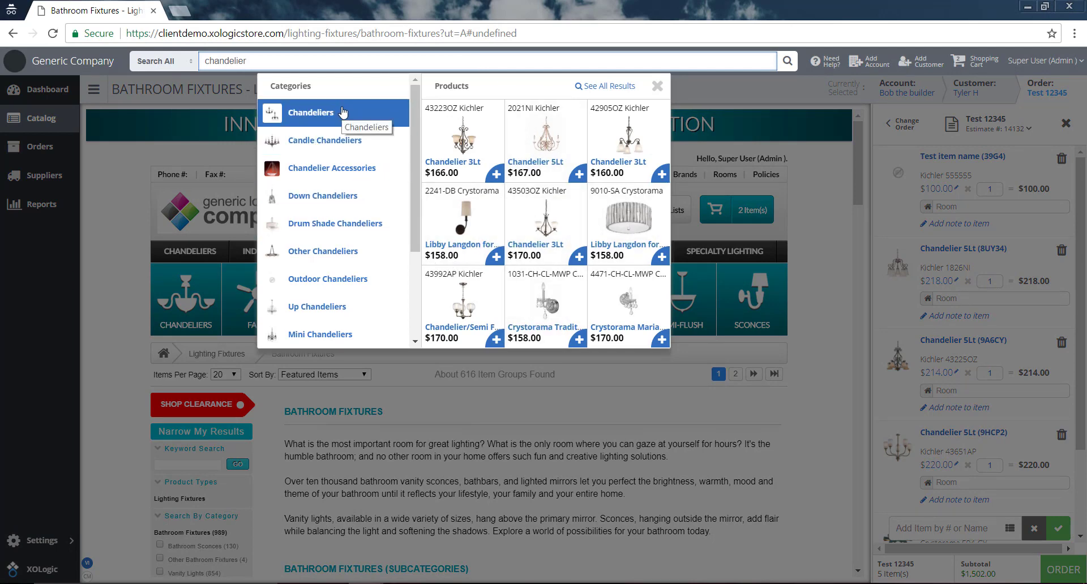
Step: Open the Up Chandeliers category from the search suggestions and look through its products
{"action": "left_click", "coordinate": [350, 308]}
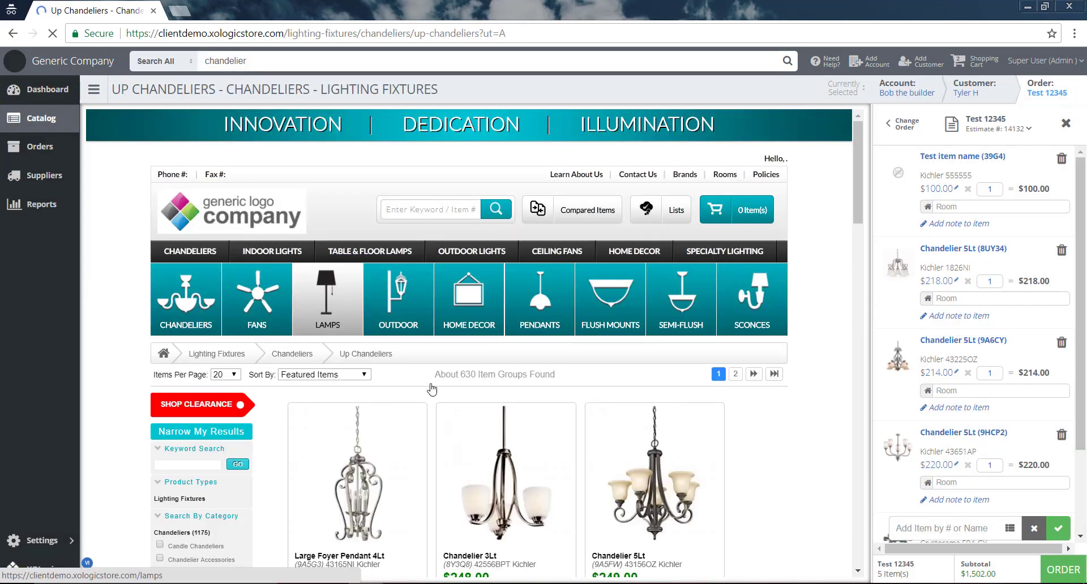
{"action": "scroll", "coordinate": [801, 399], "scroll_direction": "down", "scroll_amount": 1}
{"action": "scroll", "coordinate": [801, 400], "scroll_direction": "down", "scroll_amount": 5}
{"action": "scroll", "coordinate": [786, 328], "scroll_direction": "up", "scroll_amount": 6}
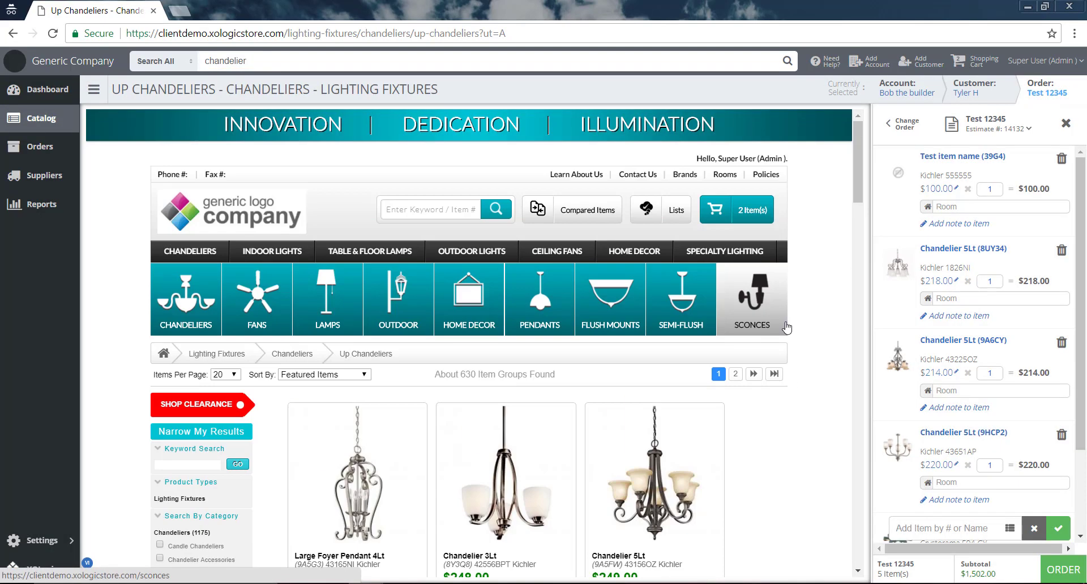
Step: Reopen the "chandelier" search suggestions and add the Kichler 43223OZ Chandelier 3Lt directly to the estimate
{"action": "left_click", "coordinate": [264, 61]}
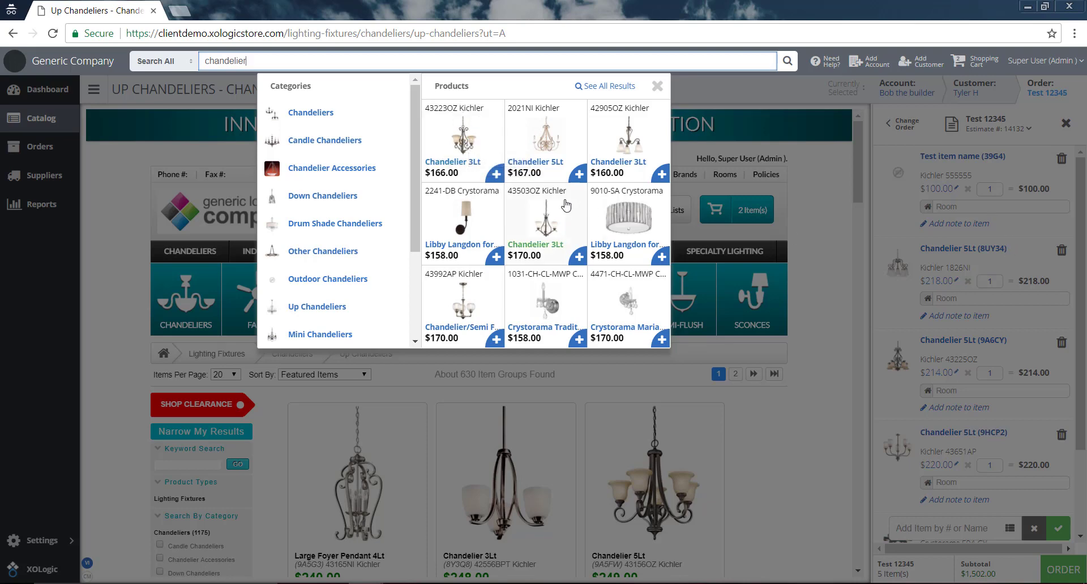
{"action": "left_click", "coordinate": [496, 175]}
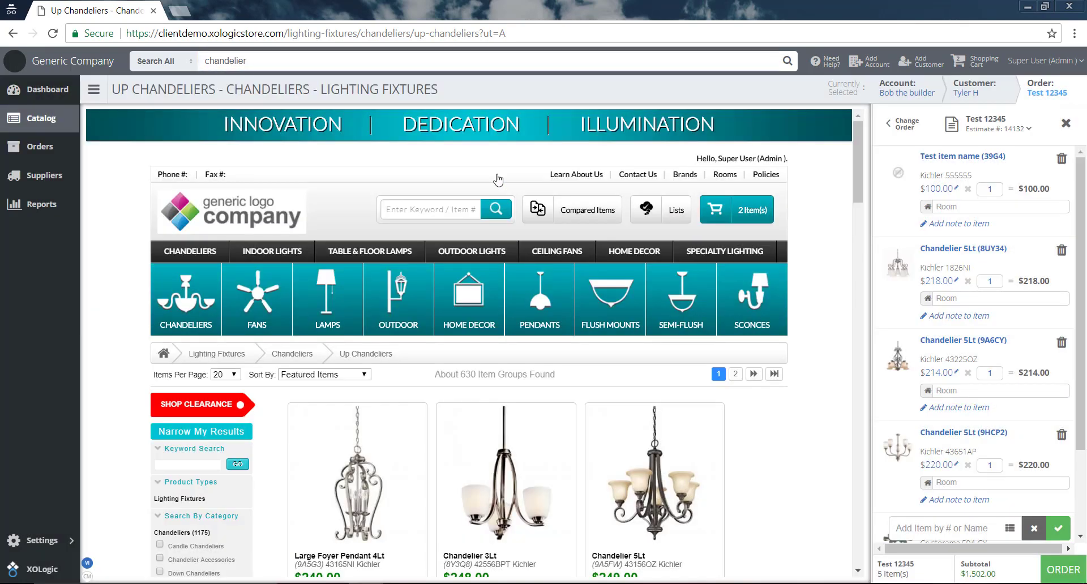
{"action": "scroll", "coordinate": [1043, 425], "scroll_direction": "down", "scroll_amount": 1}
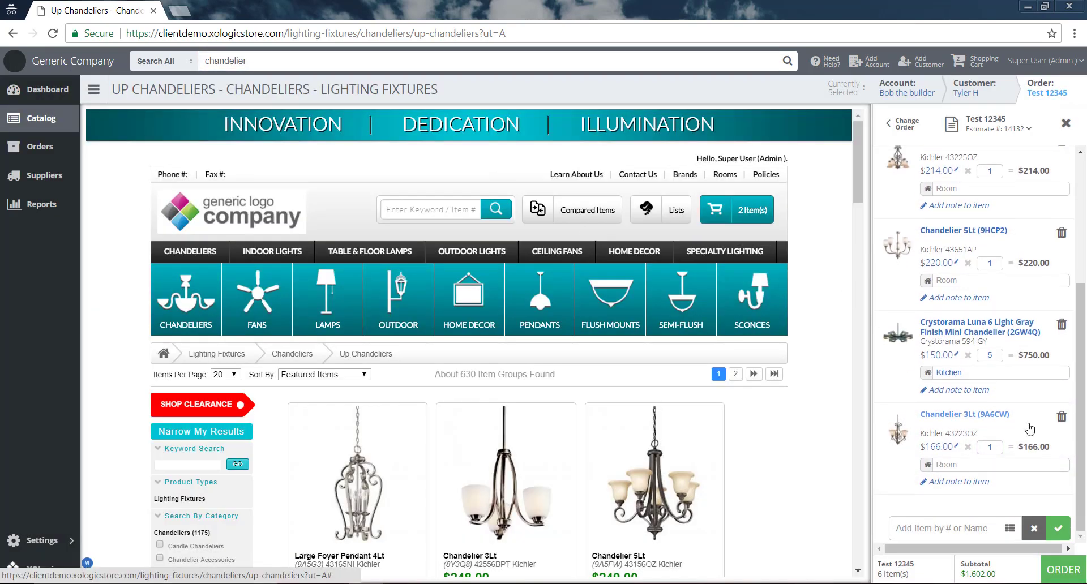